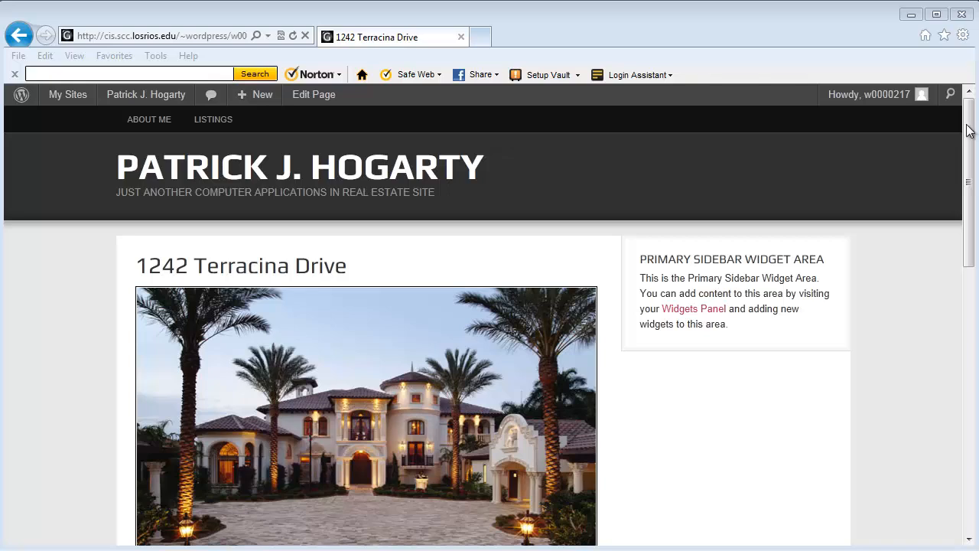
drag(968, 128, 971, 160)
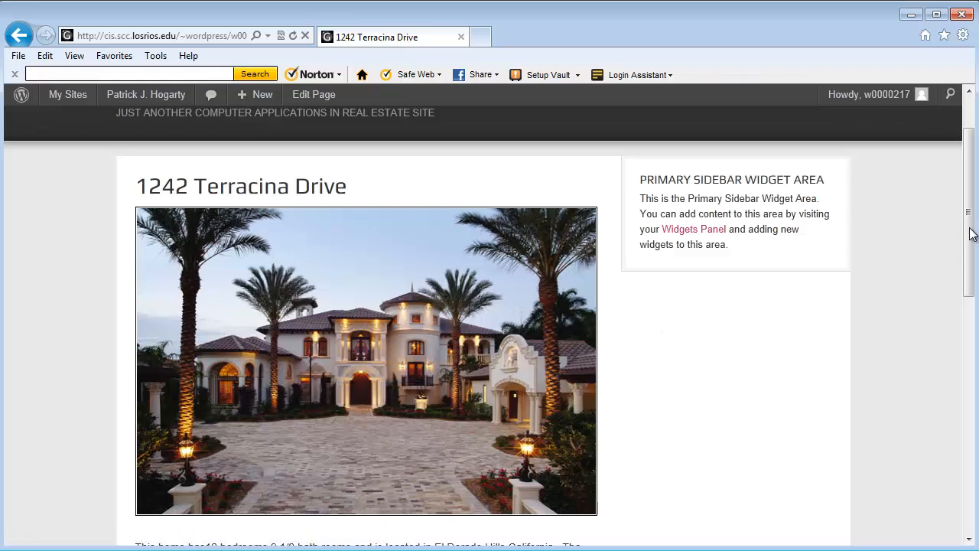
drag(971, 233, 971, 295)
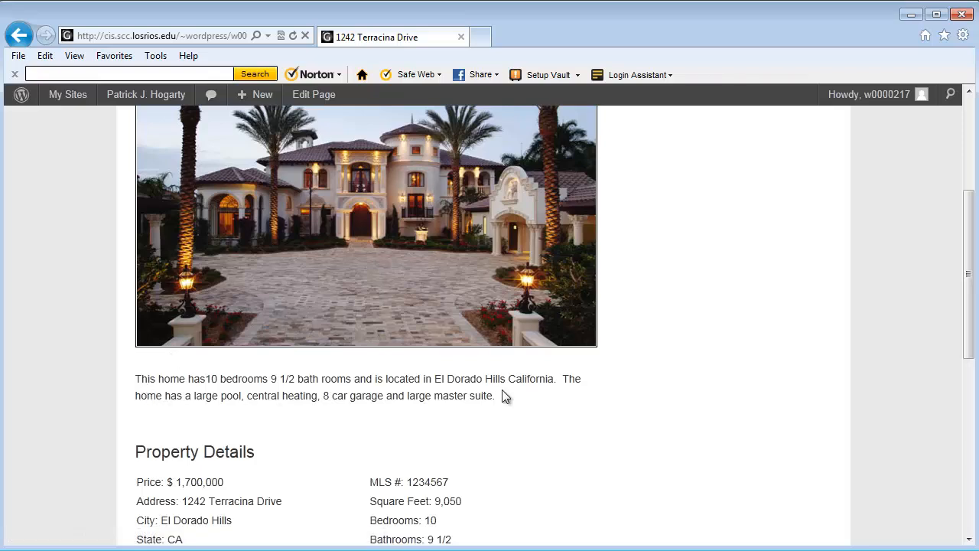
drag(970, 328, 968, 376)
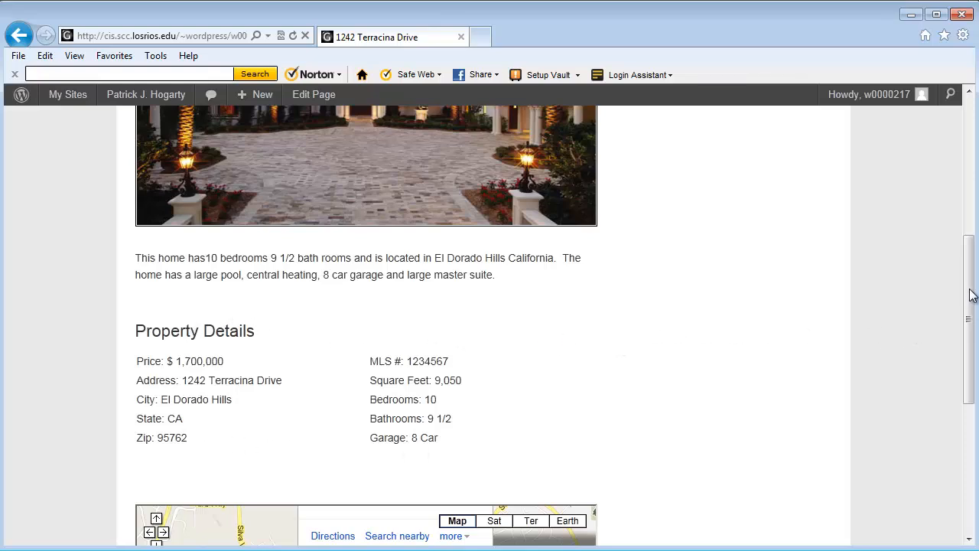
drag(969, 287, 969, 395)
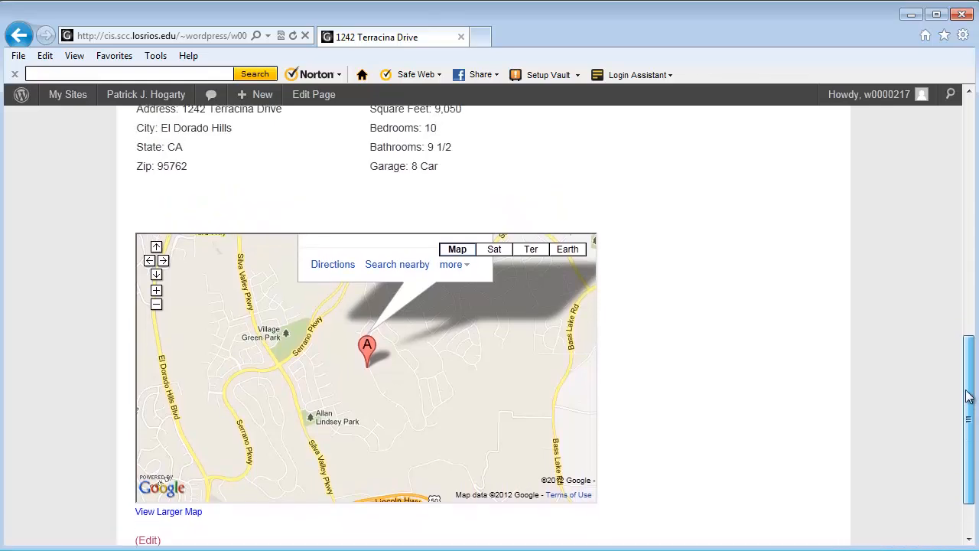
drag(968, 395, 944, 147)
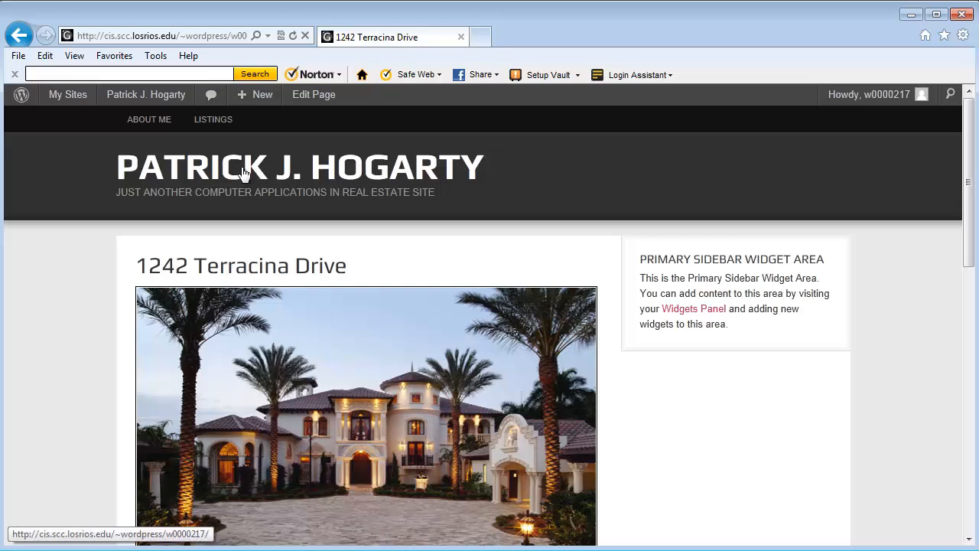
mouse_move(131, 101)
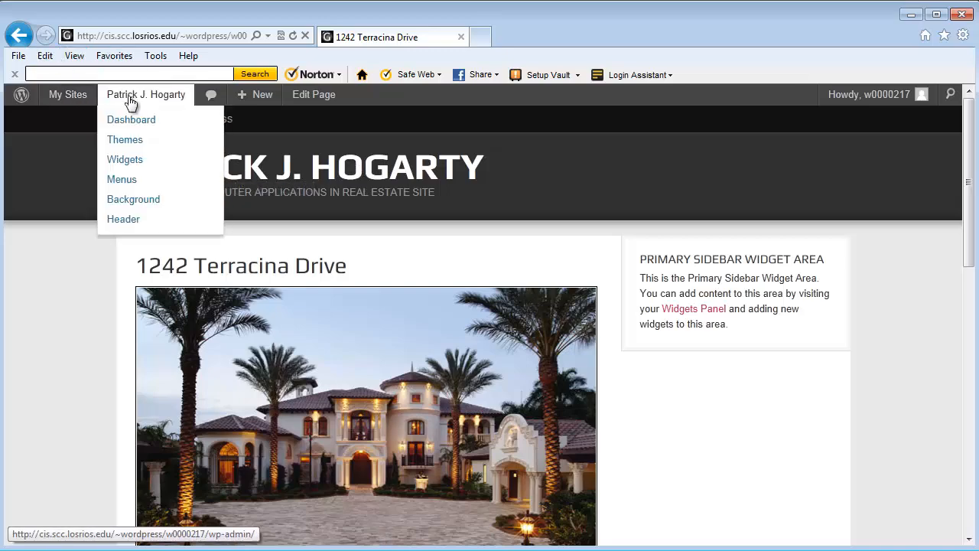
click(132, 119)
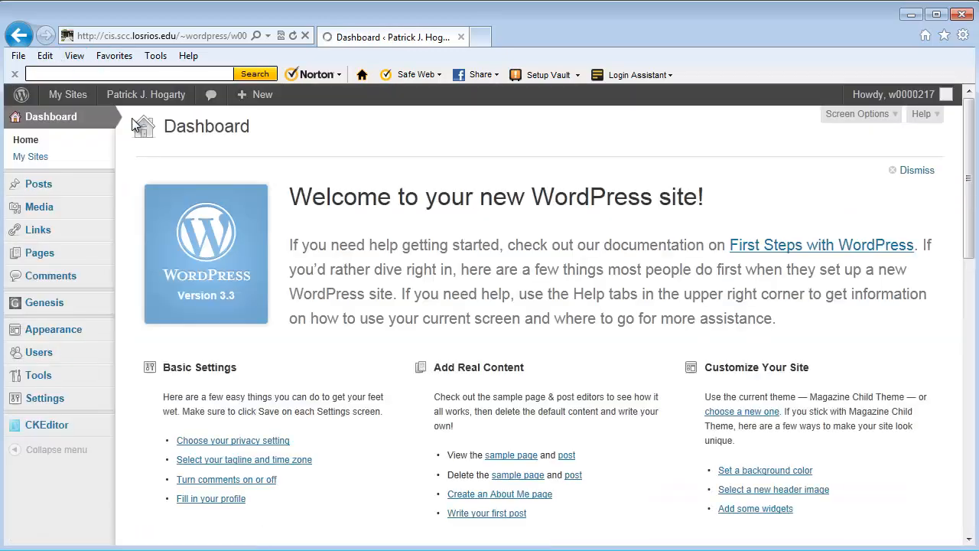
mouse_move(43, 260)
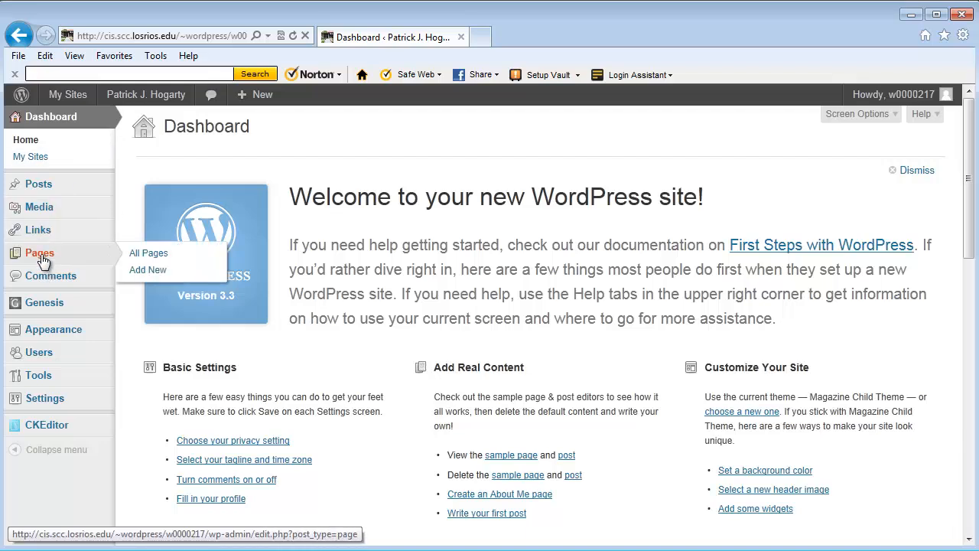
click(147, 257)
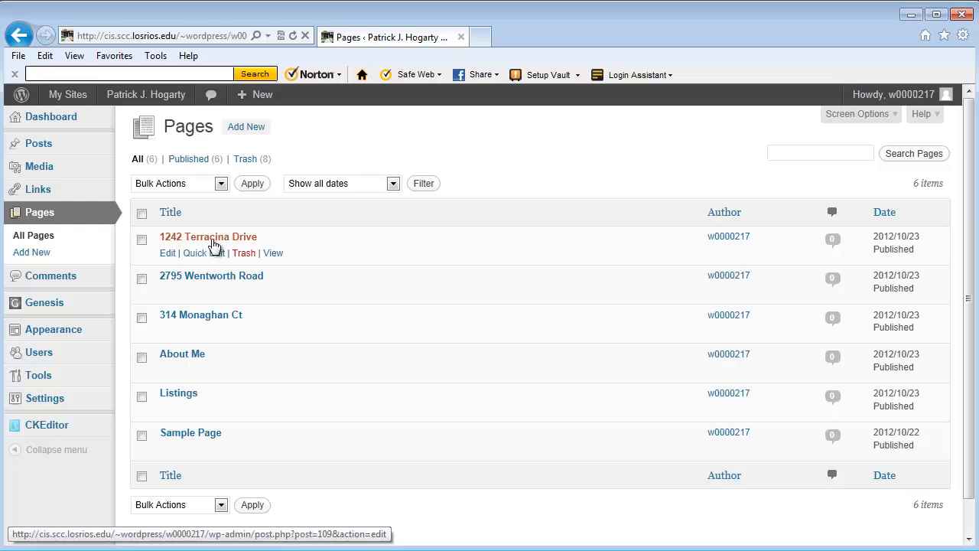
click(167, 253)
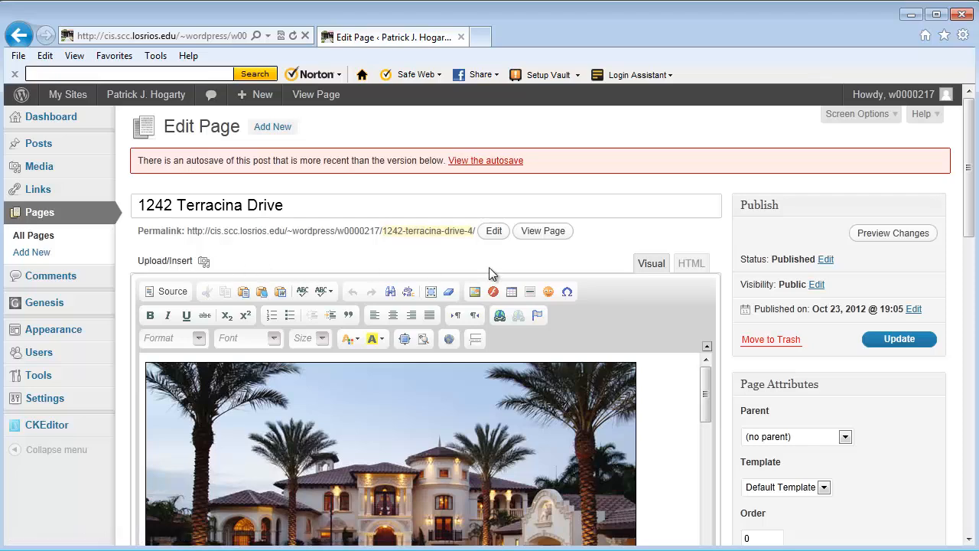
Step: Copy the page's entire HTML source, from the photo to the map iframe, in the HTML view
click(691, 264)
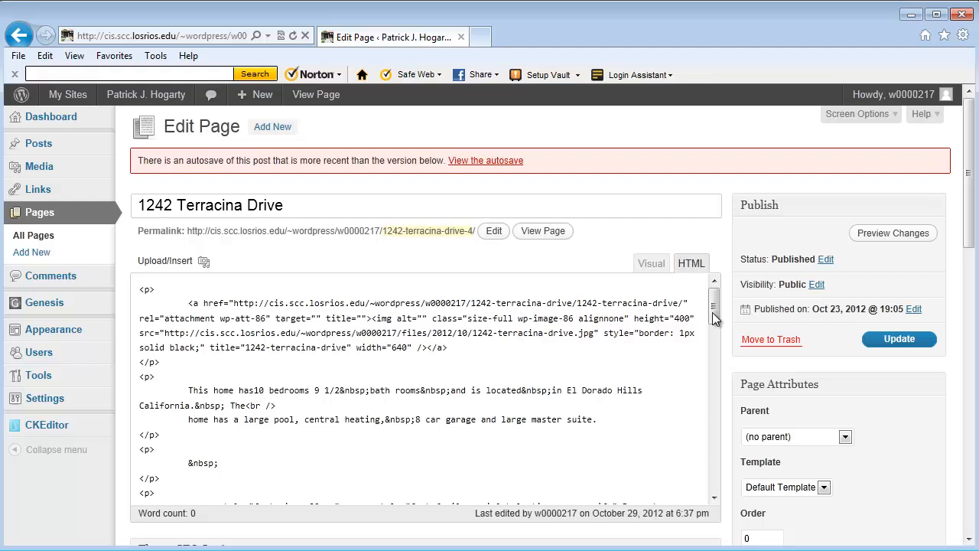
mouse_move(711, 312)
mouse_down()
mouse_move(724, 489)
mouse_move(695, 360)
mouse_move(695, 305)
mouse_up()
drag(141, 291, 298, 520)
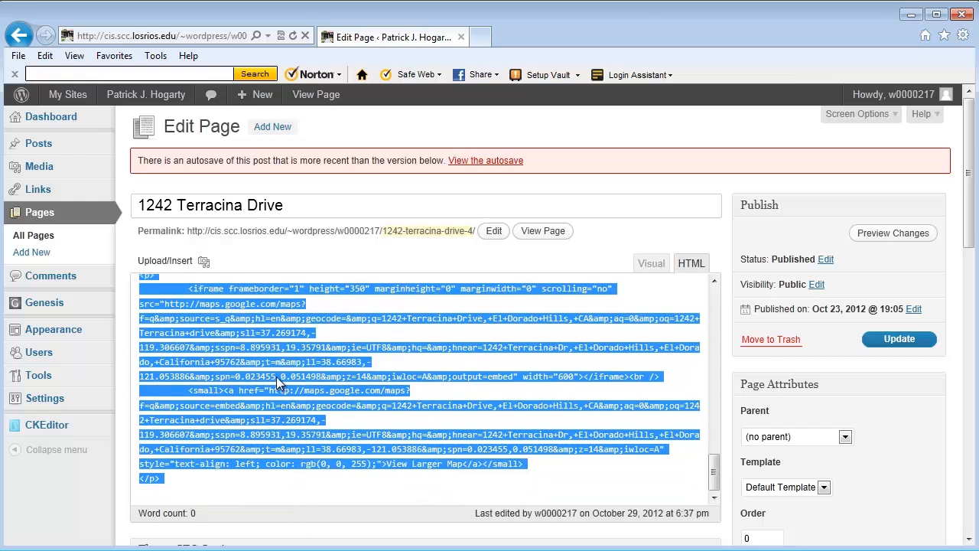
right_click(276, 376)
click(312, 428)
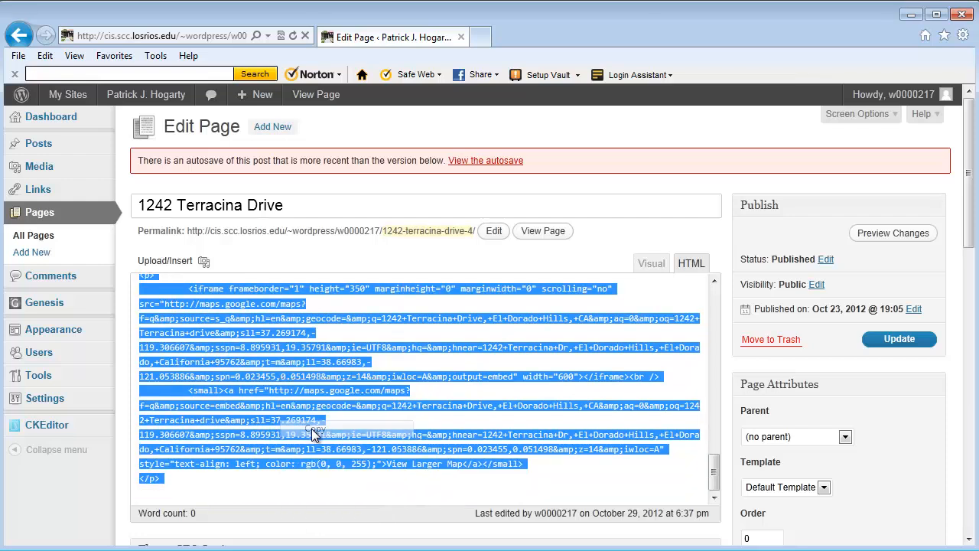
click(31, 253)
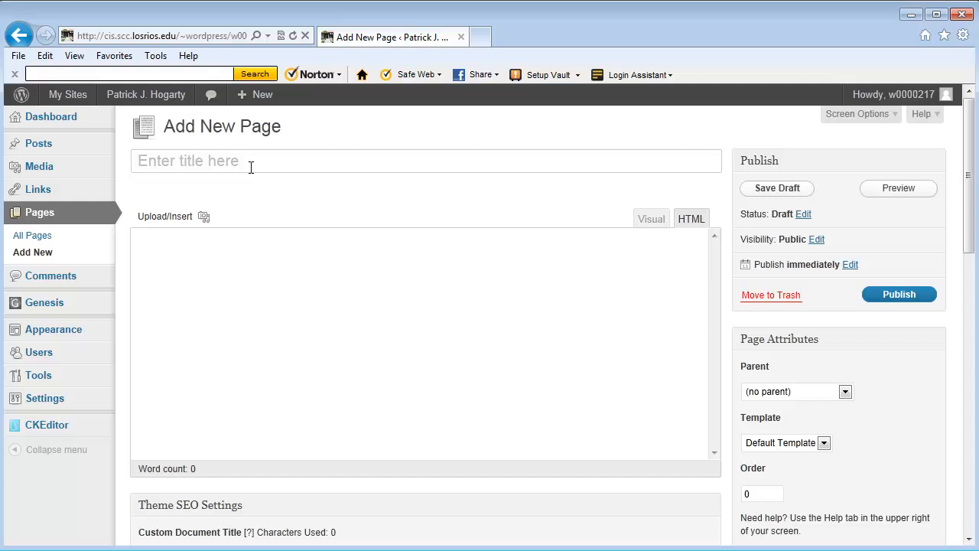
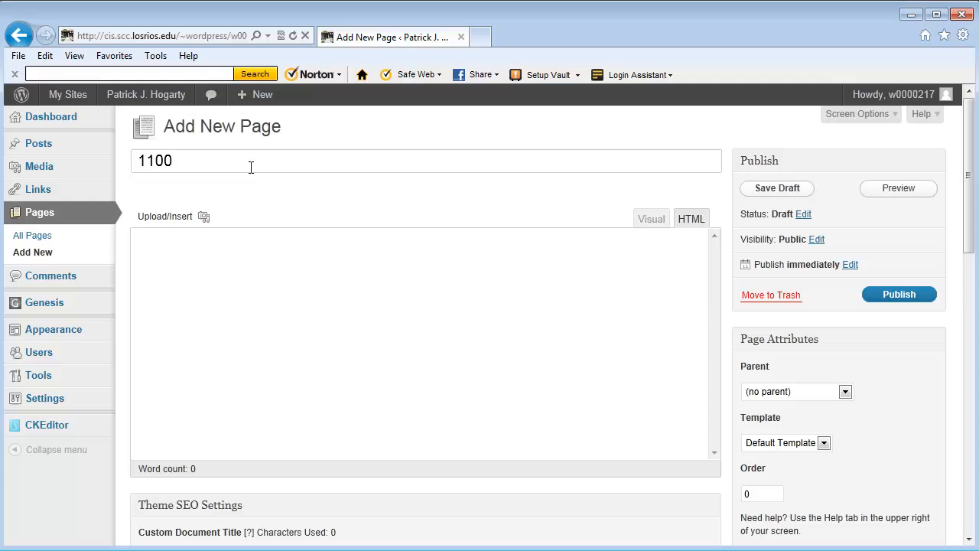
click(650, 220)
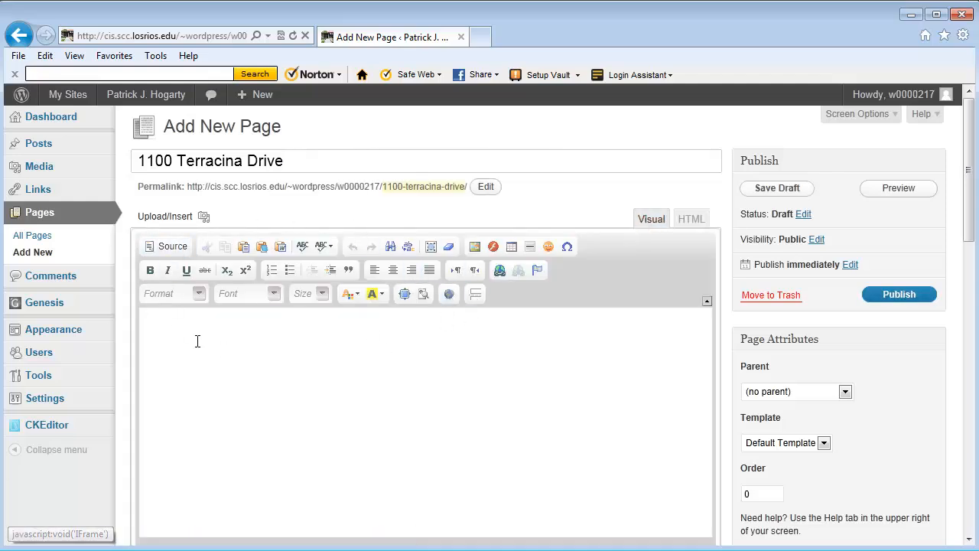
click(697, 222)
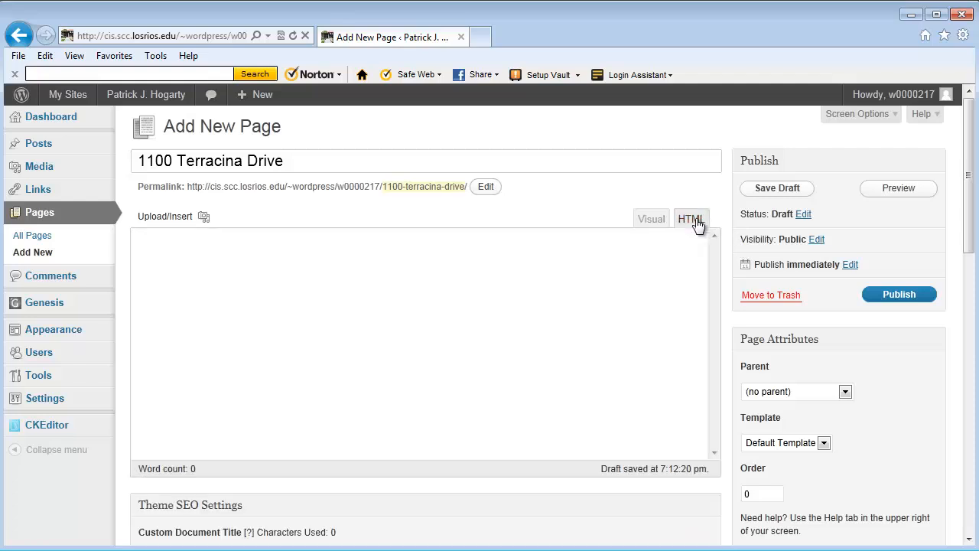
right_click(148, 240)
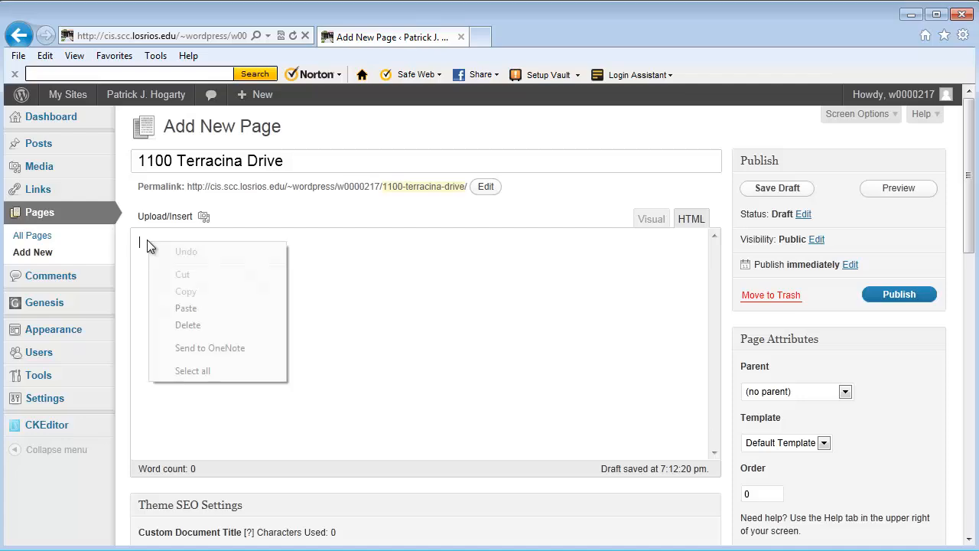
click(200, 308)
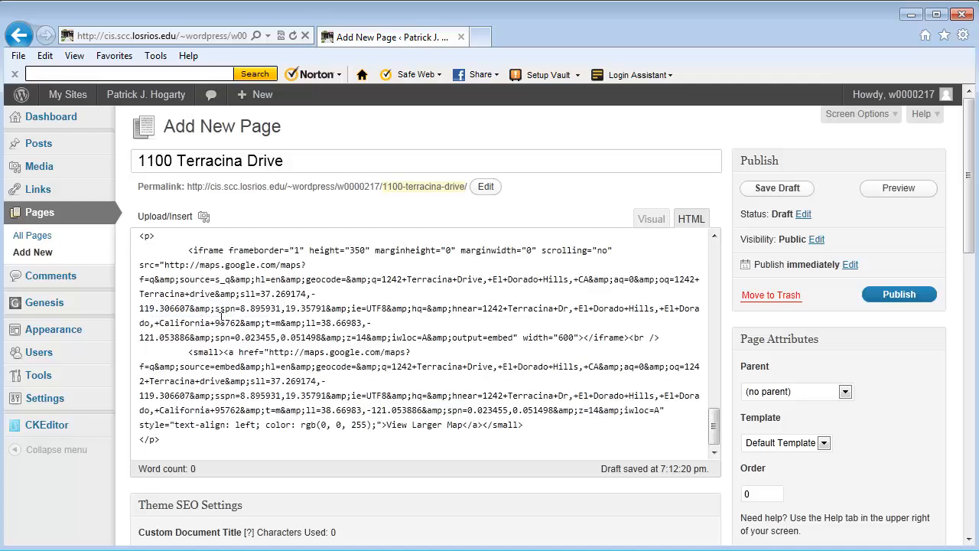
drag(712, 421, 698, 234)
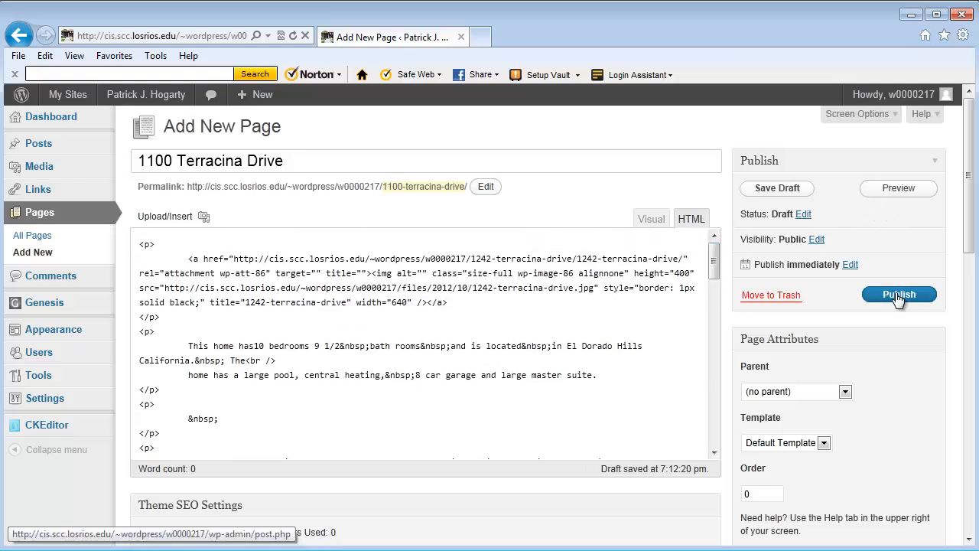
click(778, 189)
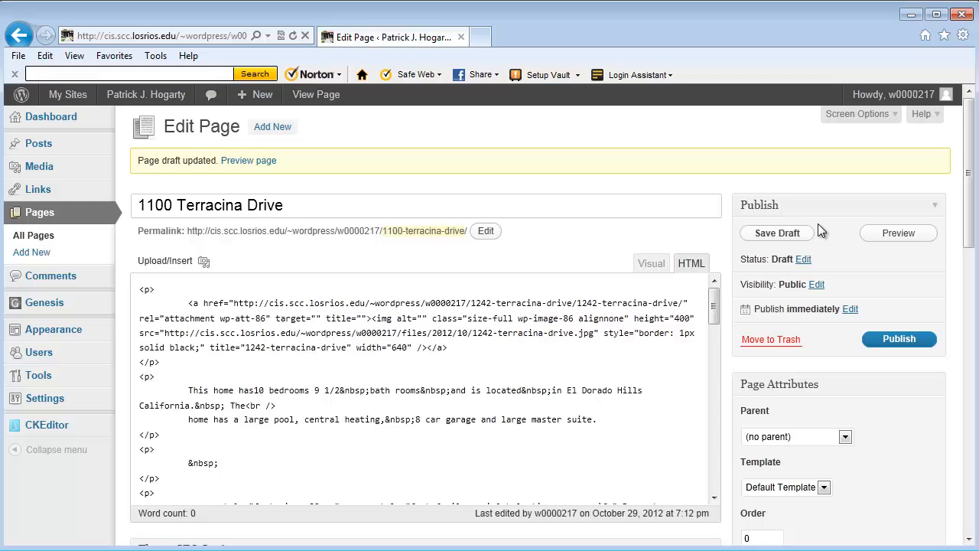
click(899, 234)
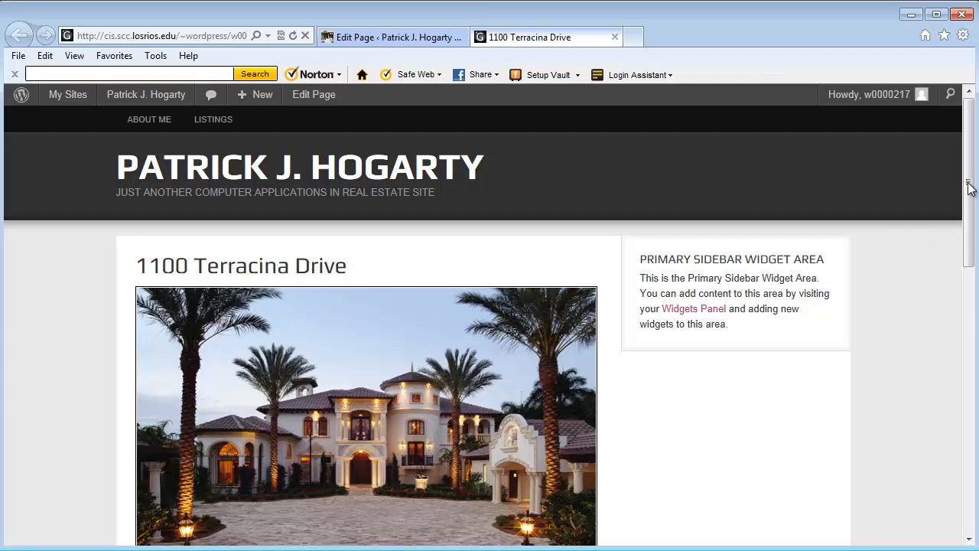
drag(968, 188, 940, 186)
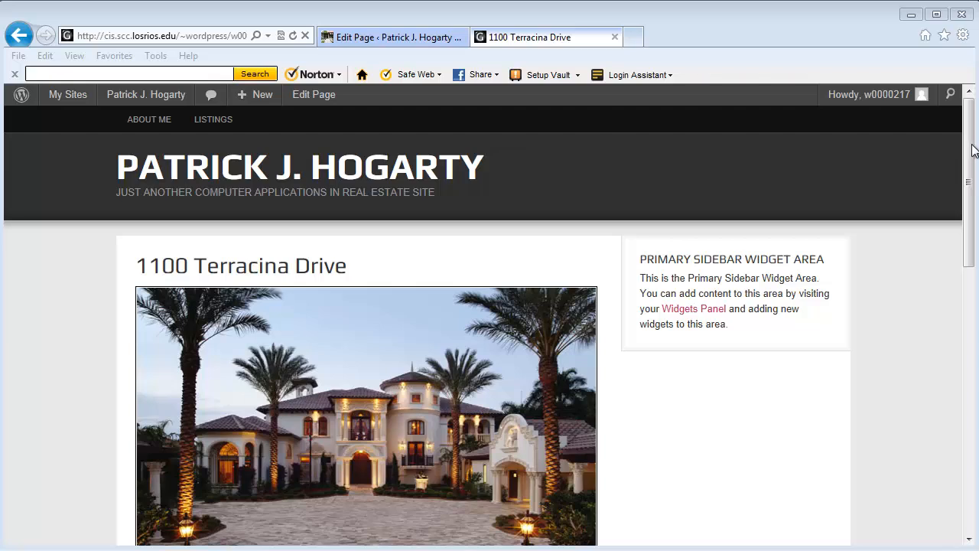
drag(973, 146, 973, 165)
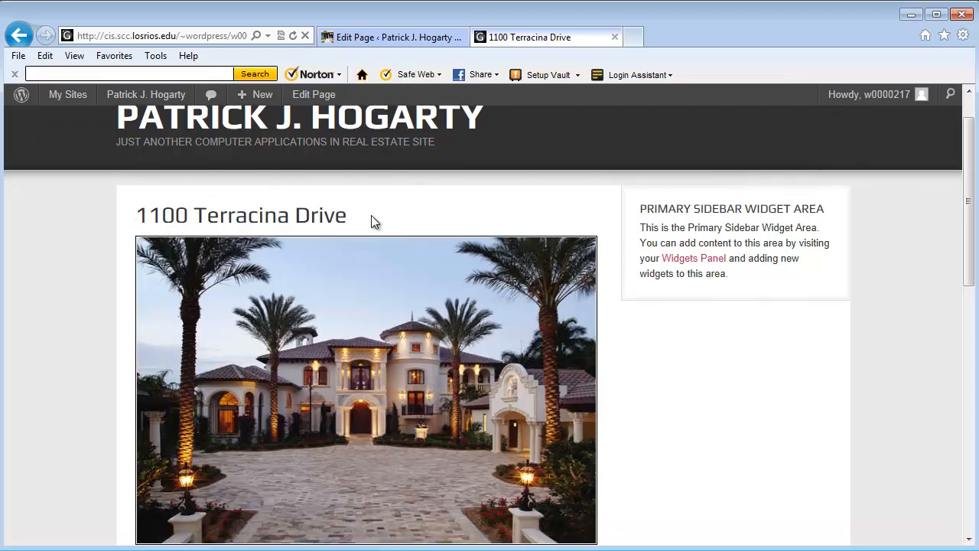
drag(971, 150, 970, 155)
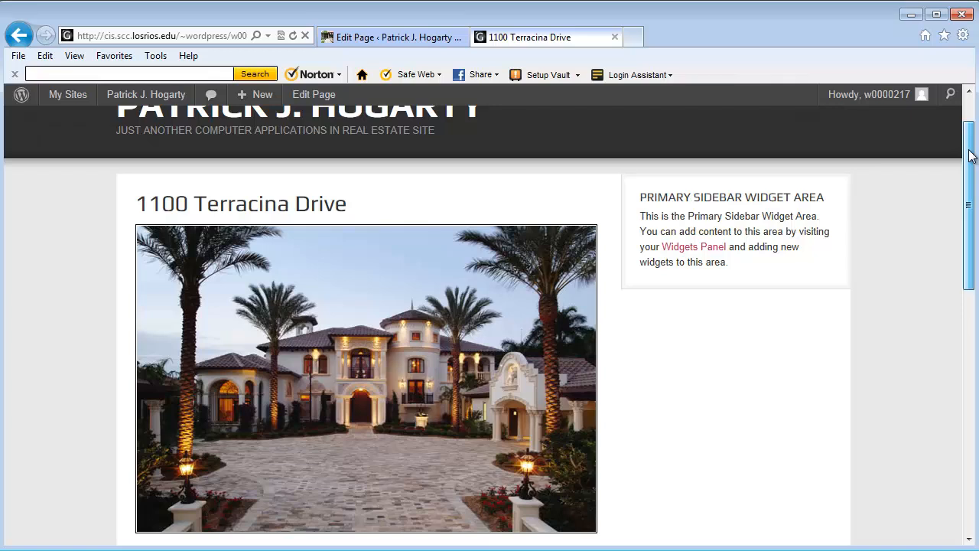
drag(970, 155, 970, 163)
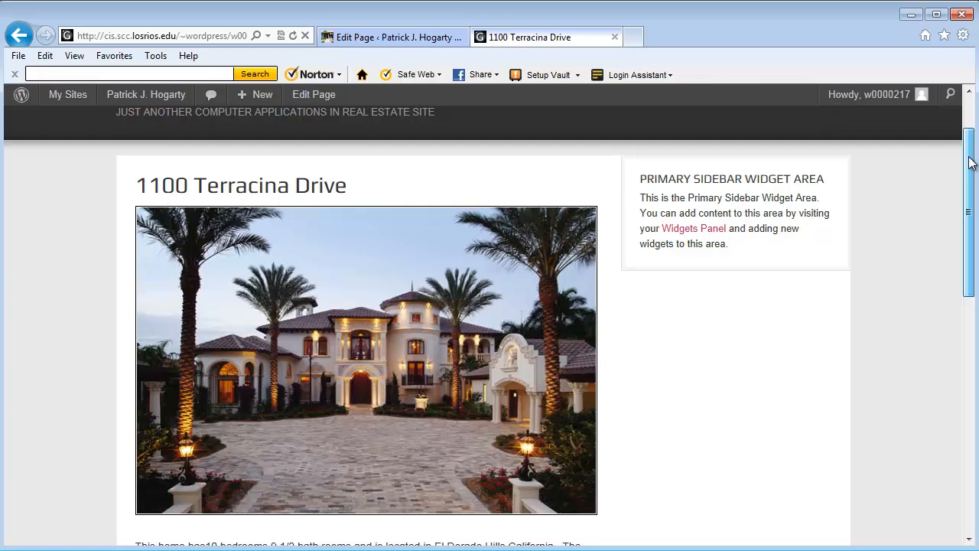
drag(970, 163, 967, 119)
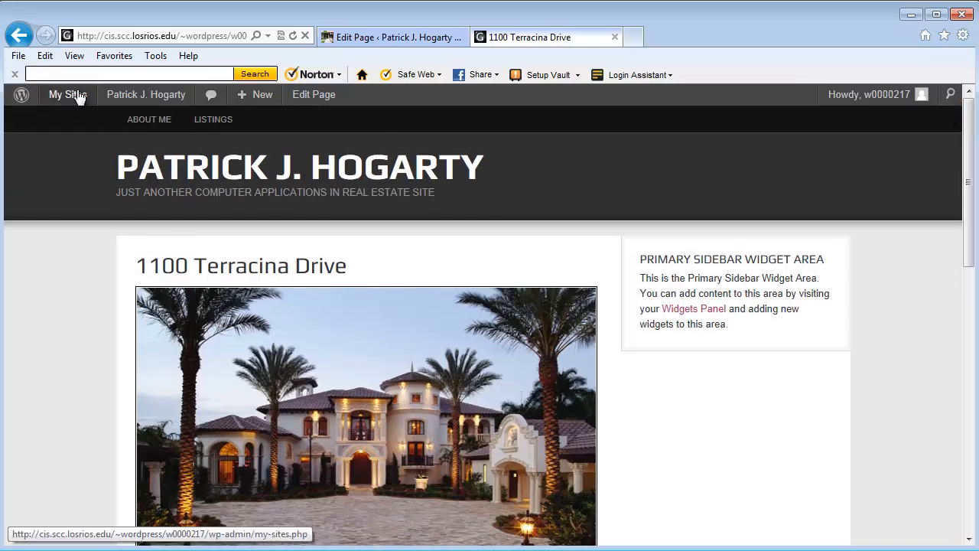
mouse_move(68, 92)
mouse_move(133, 96)
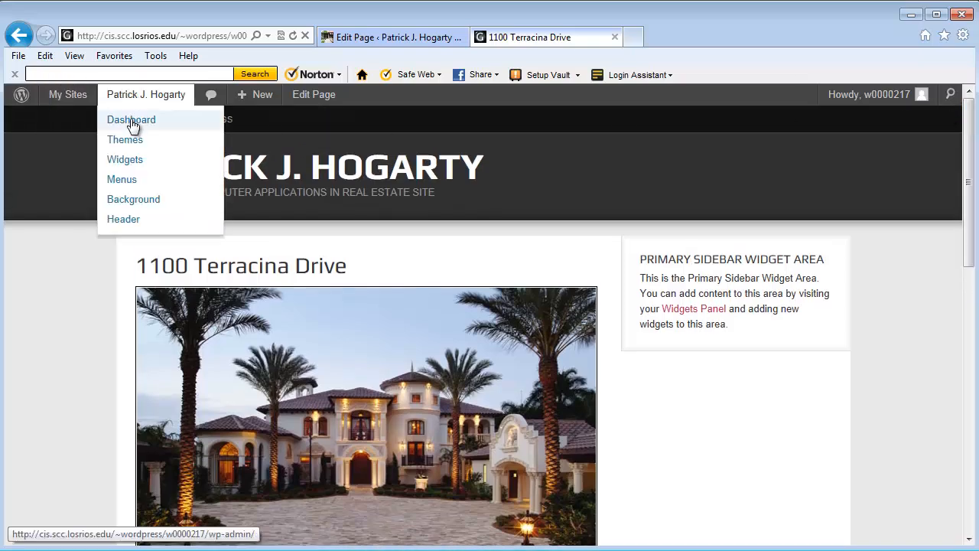
click(132, 122)
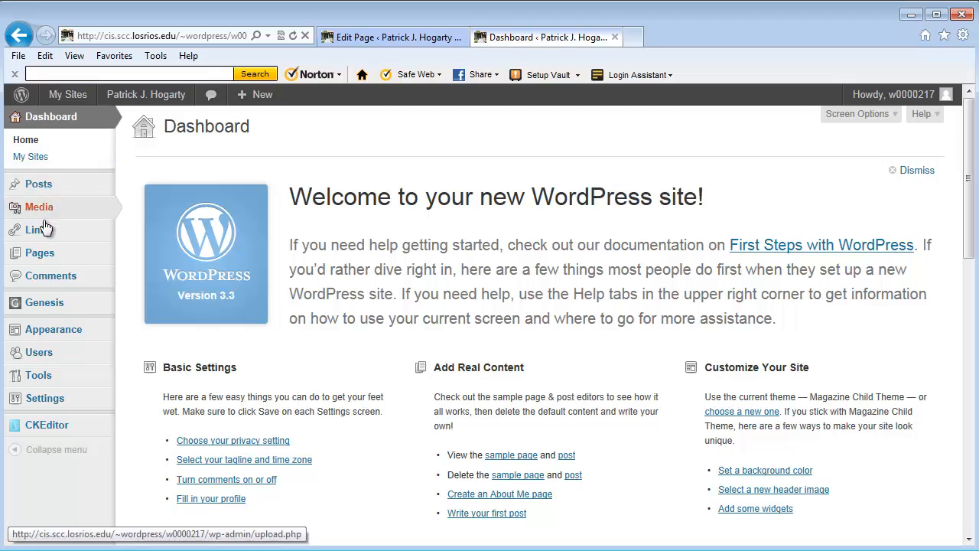
mouse_move(44, 234)
mouse_move(42, 254)
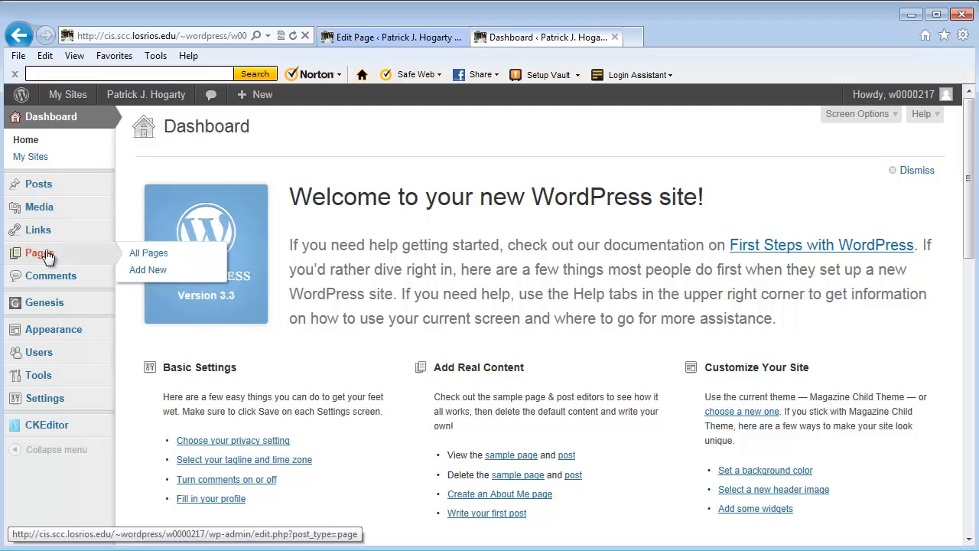
click(147, 257)
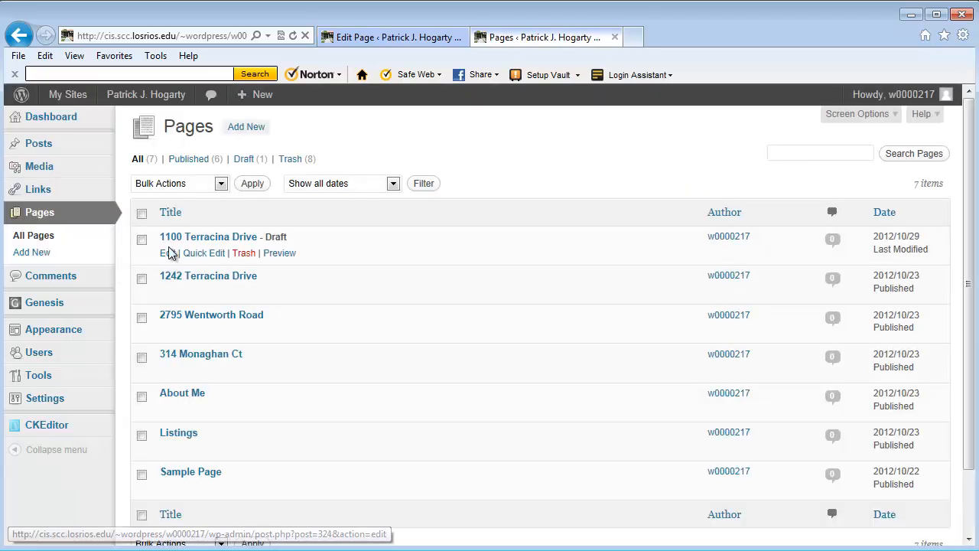
click(171, 255)
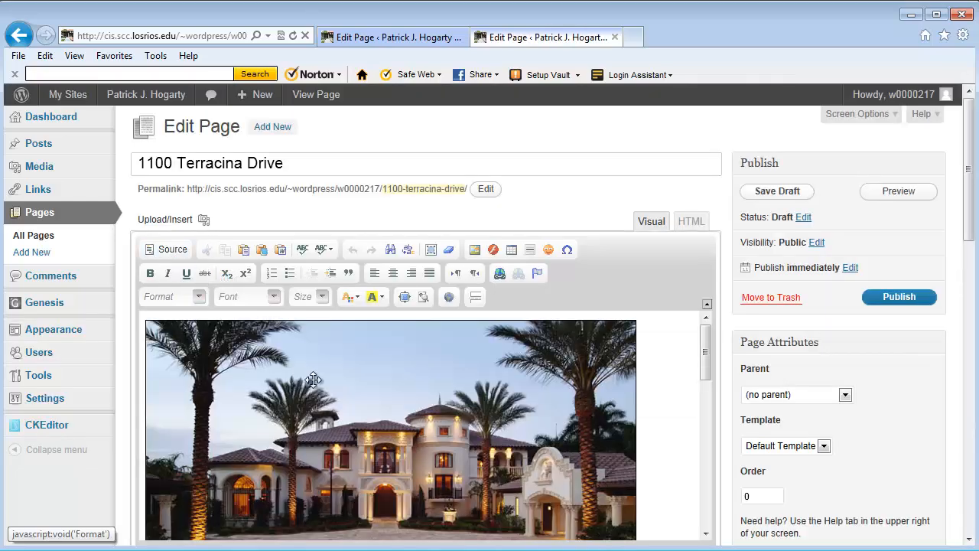
click(283, 420)
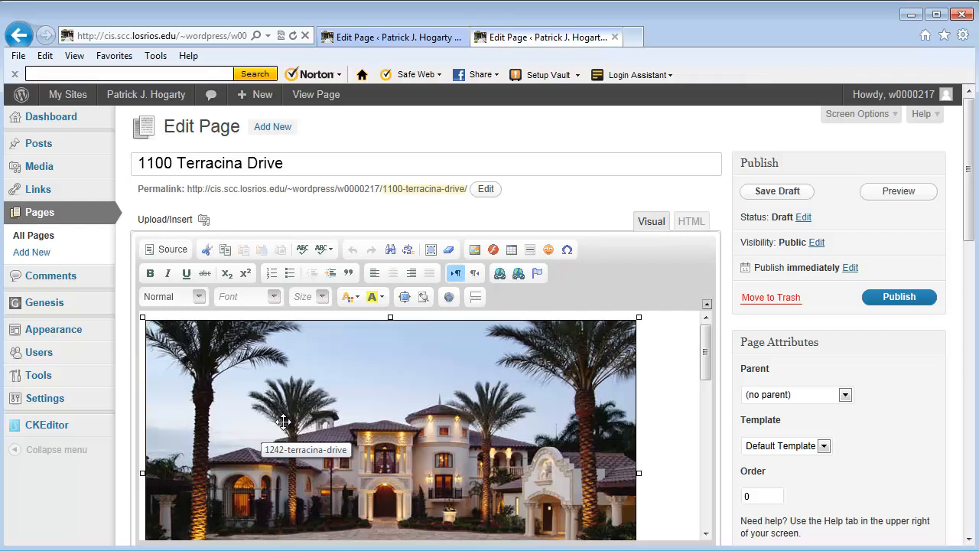
key(Delete)
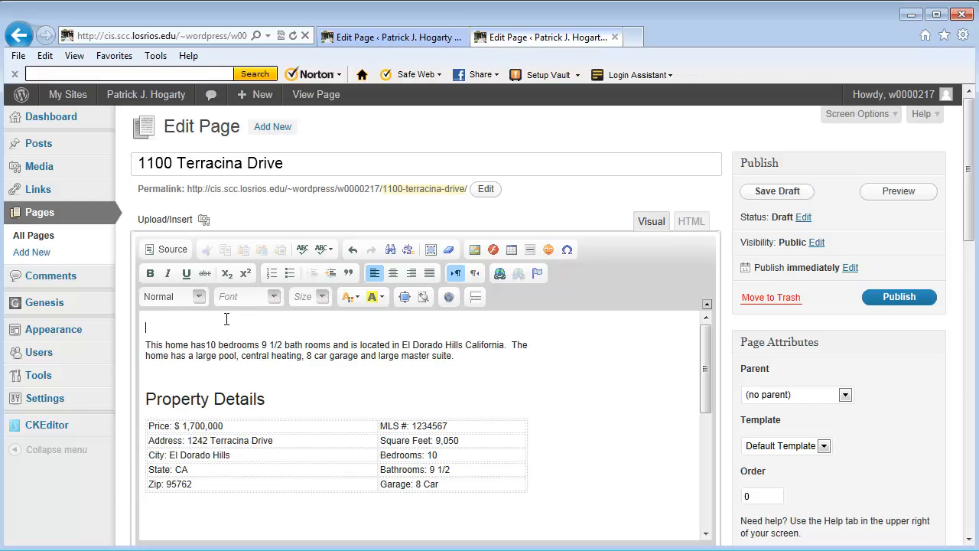
click(204, 221)
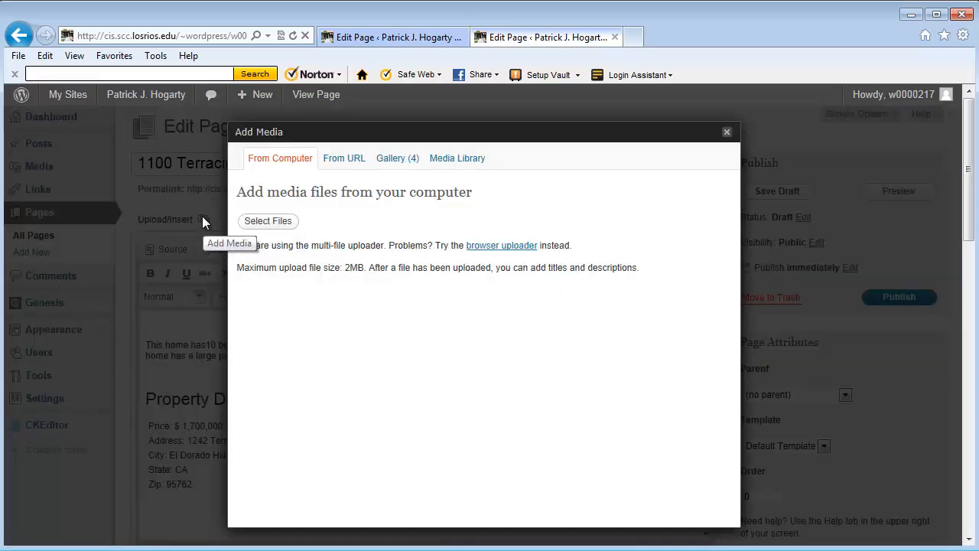
click(269, 223)
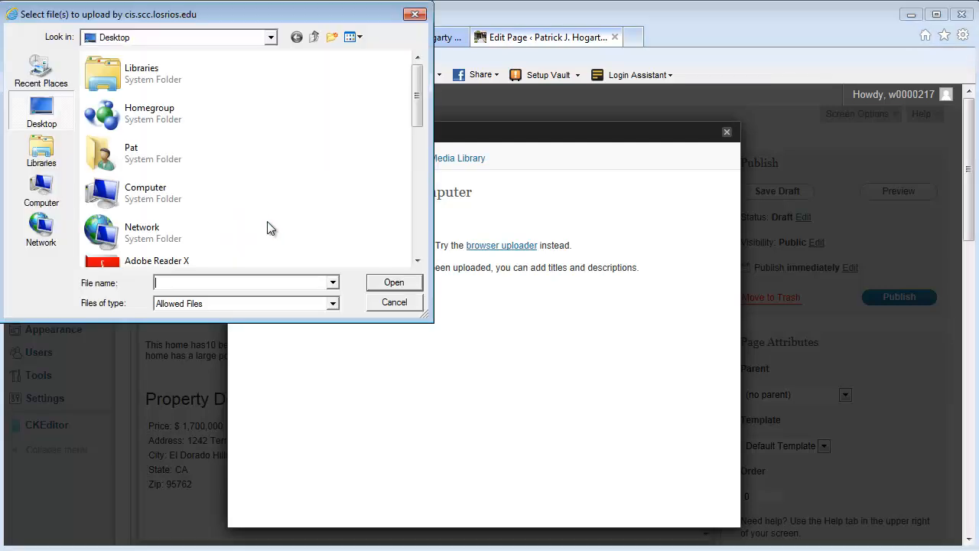
drag(419, 112, 419, 230)
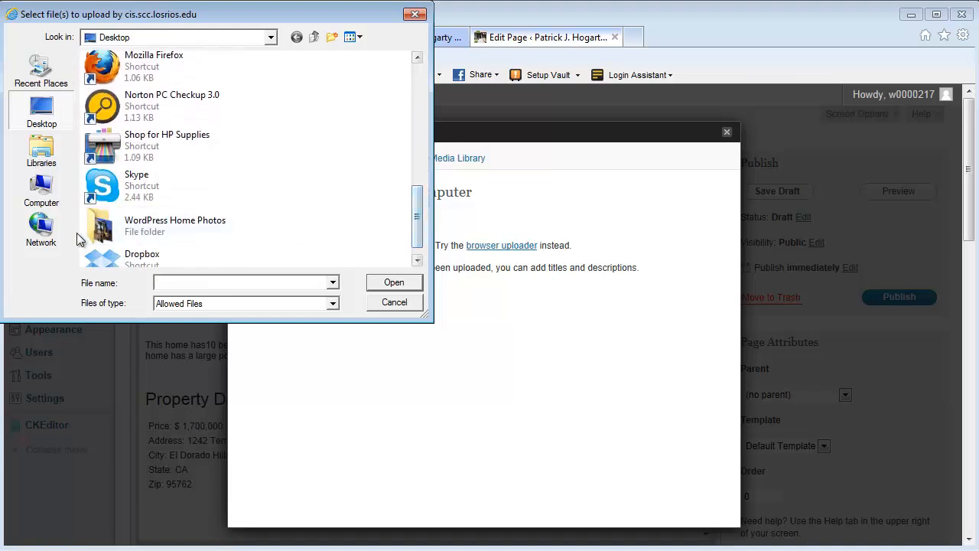
double_click(105, 232)
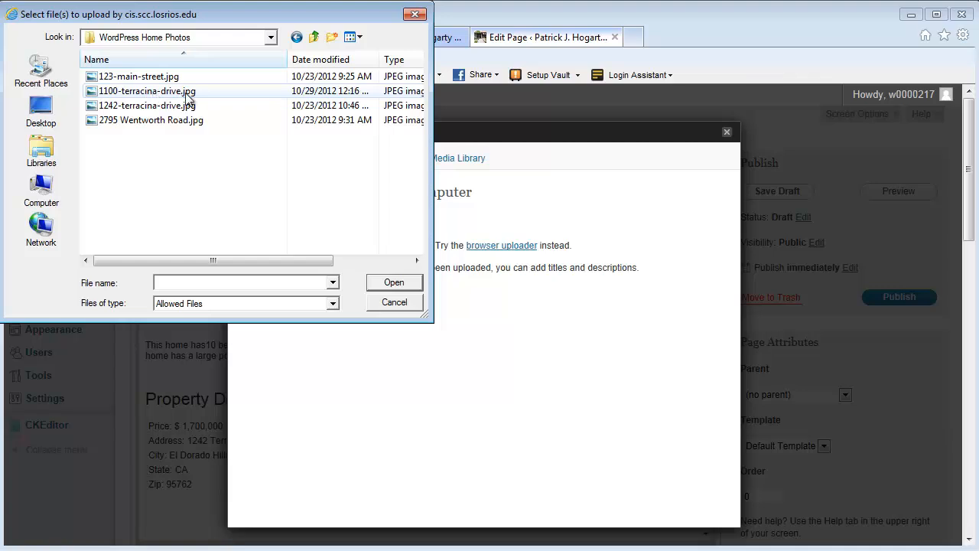
click(139, 93)
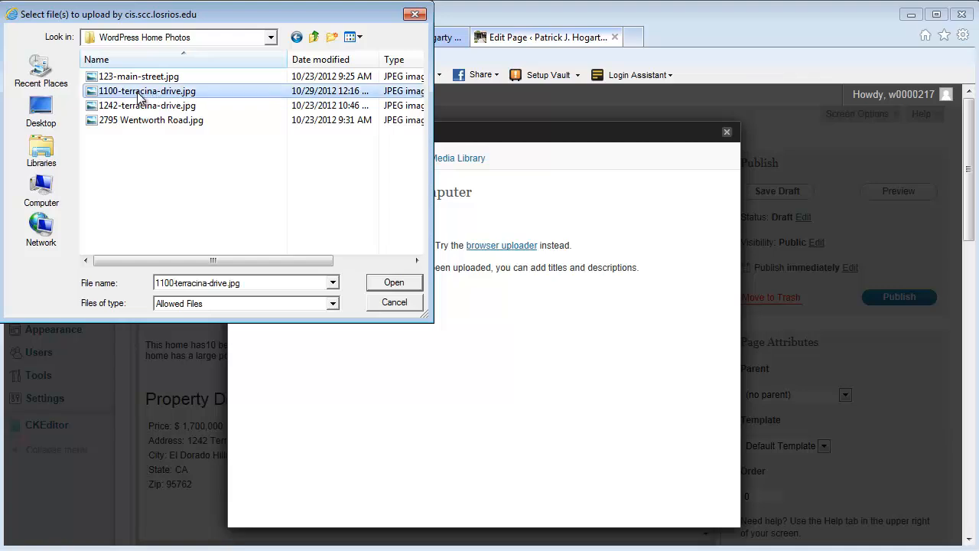
click(391, 283)
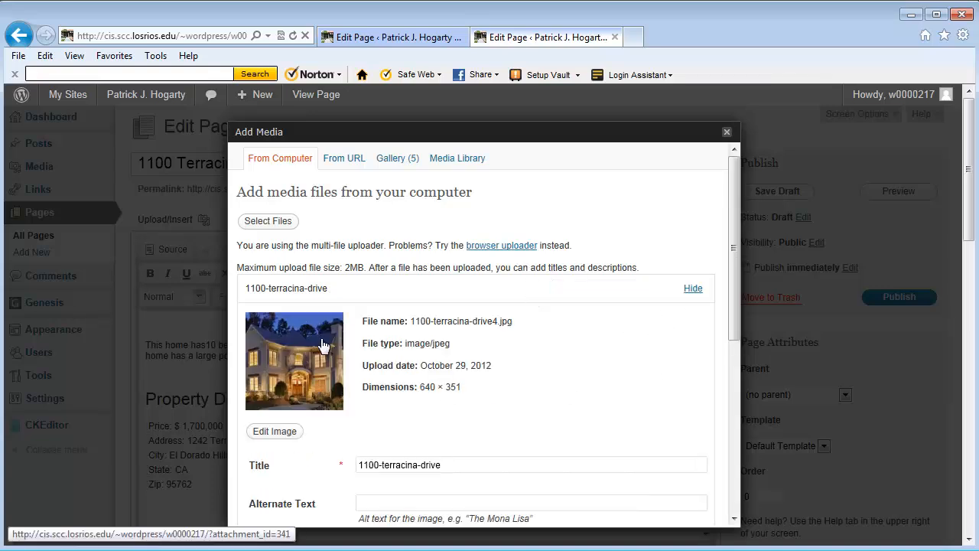
drag(737, 293, 739, 448)
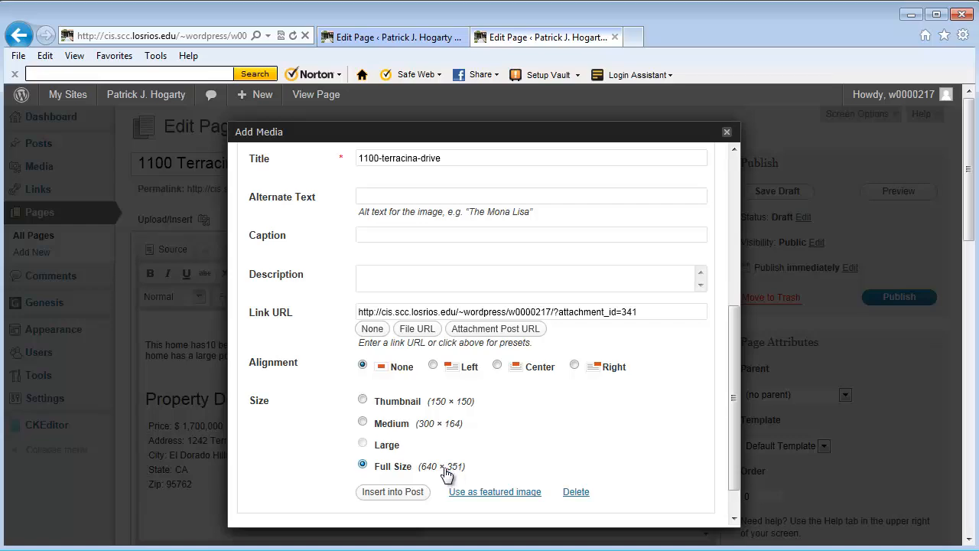
click(385, 493)
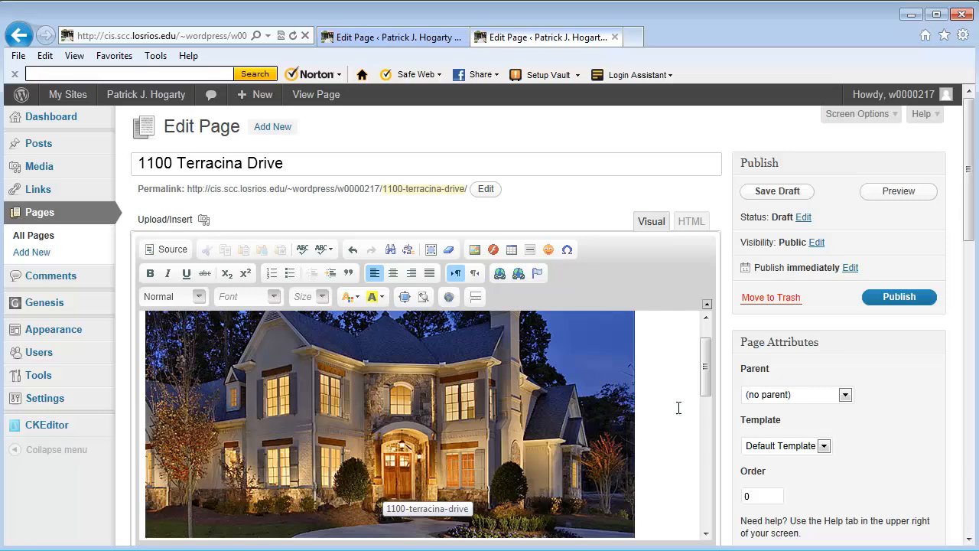
Step: Set the house photo's border to 1 in its Advanced Settings, update, and preview the page
drag(705, 378, 697, 359)
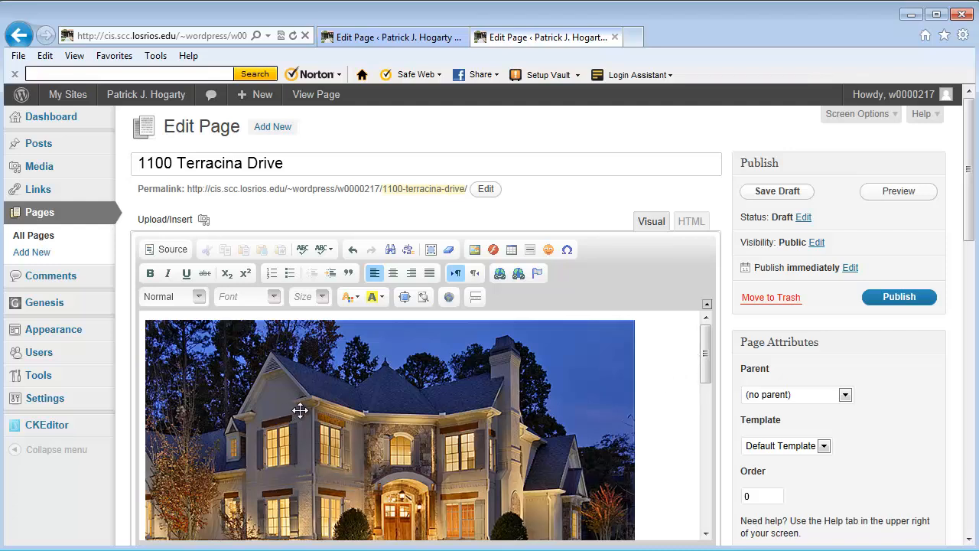
click(397, 406)
right_click(397, 406)
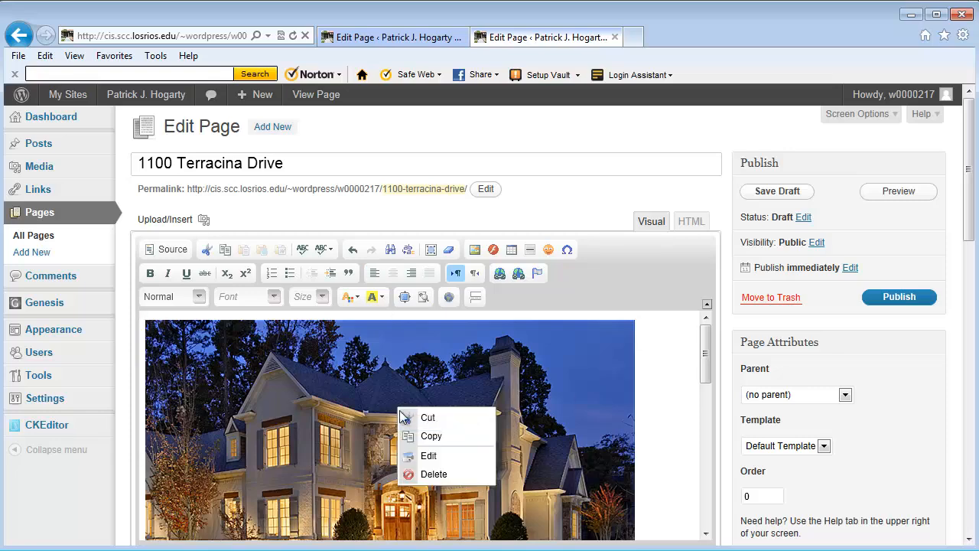
click(427, 457)
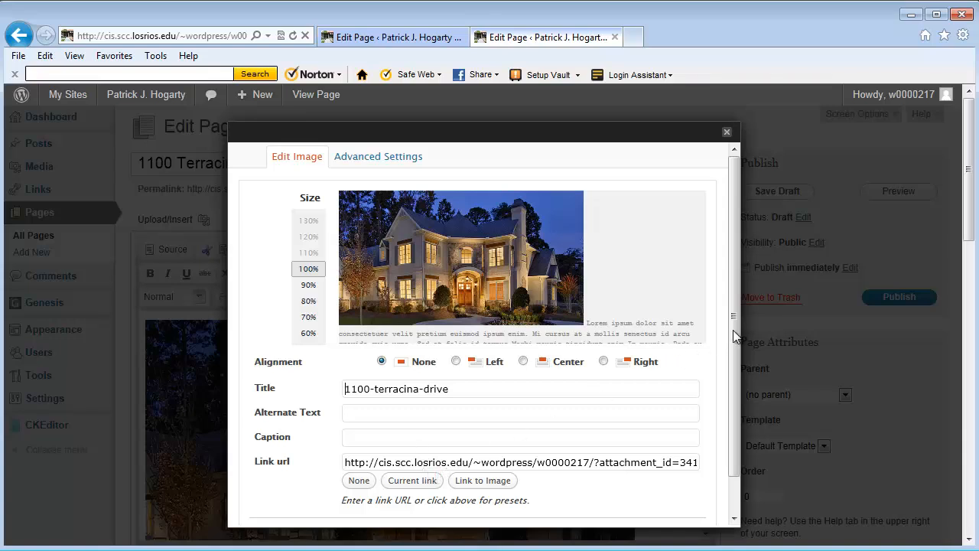
click(400, 157)
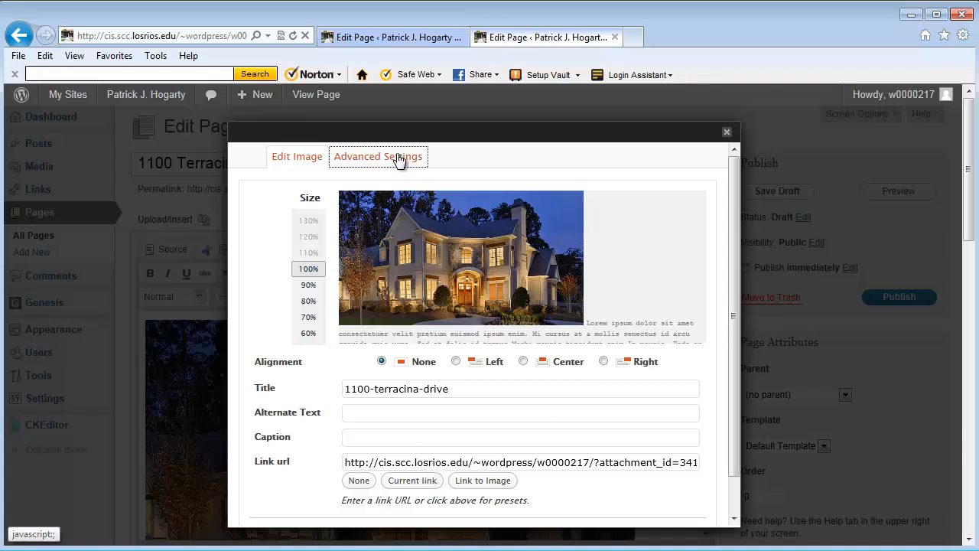
scroll(731, 306, down, 3)
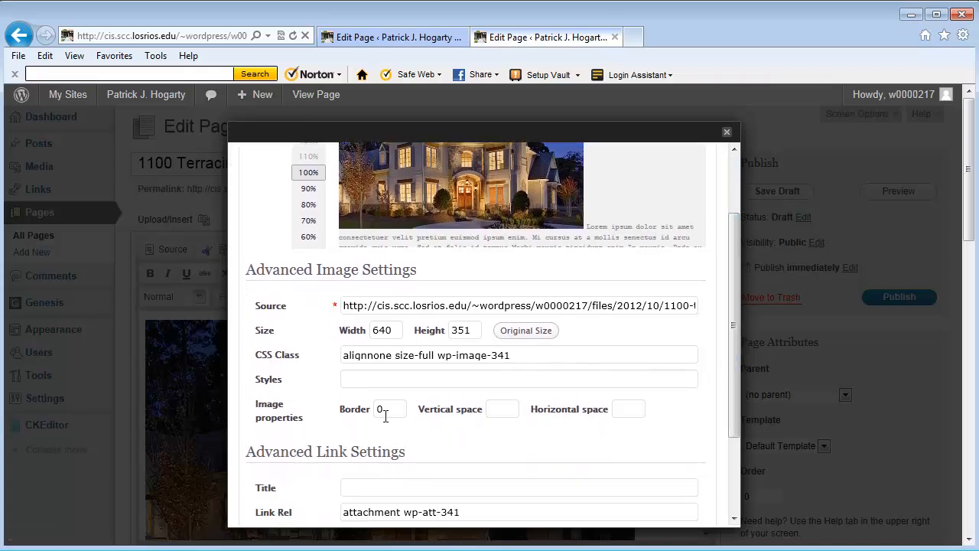
drag(388, 410, 376, 411)
text(1)
drag(730, 379, 736, 482)
click(274, 492)
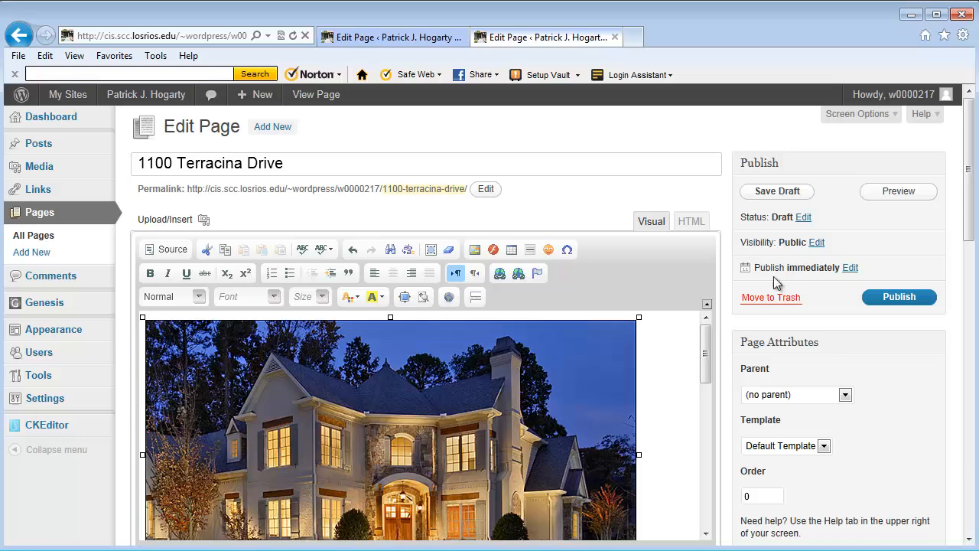
click(897, 196)
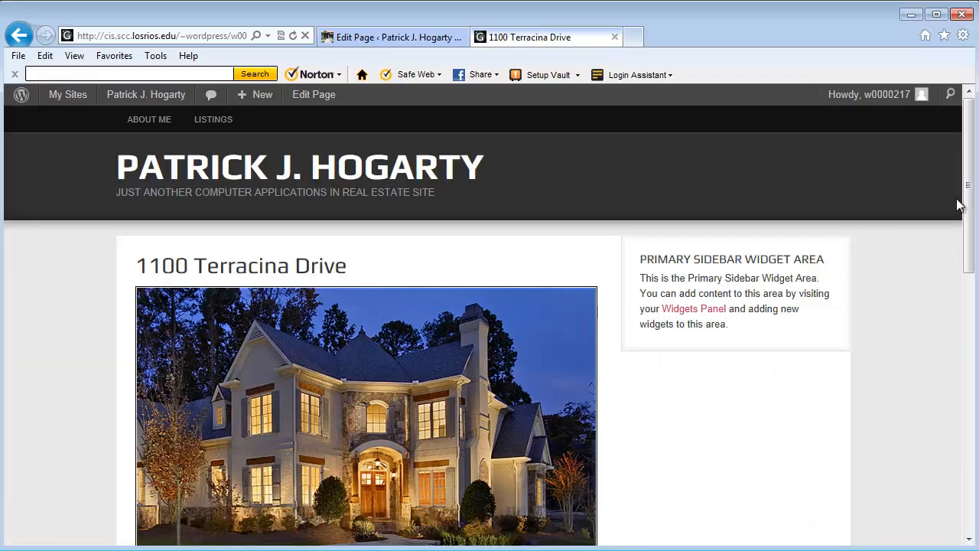
Step: Scroll through the preview to check the bordered photo, description and Property Details
mouse_move(969, 204)
mouse_down()
mouse_move(969, 455)
mouse_move(973, 217)
mouse_up()
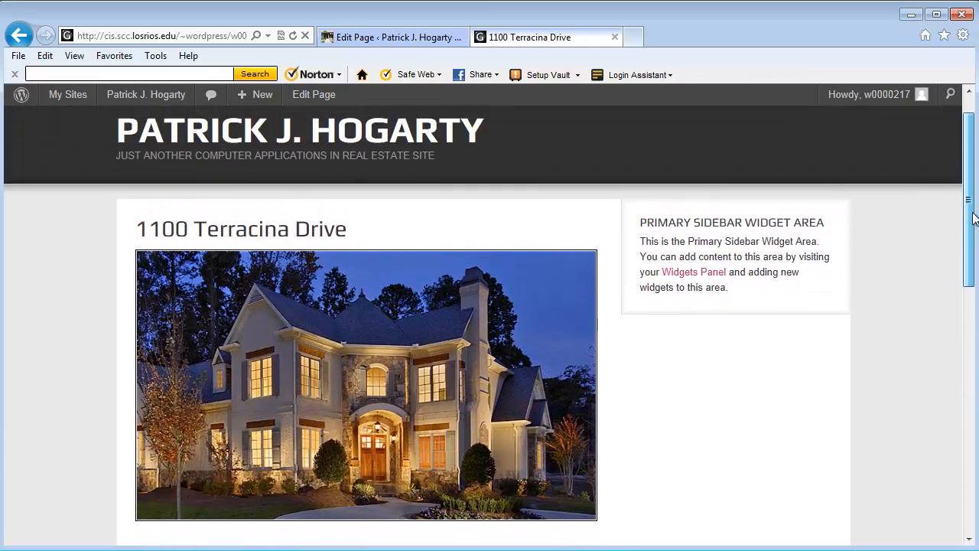
drag(973, 218, 973, 218)
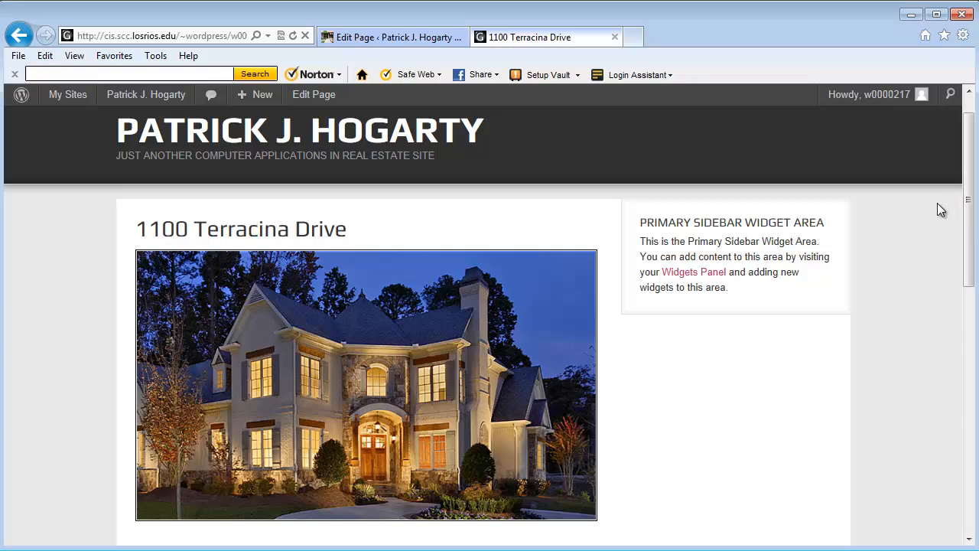
drag(970, 174, 974, 153)
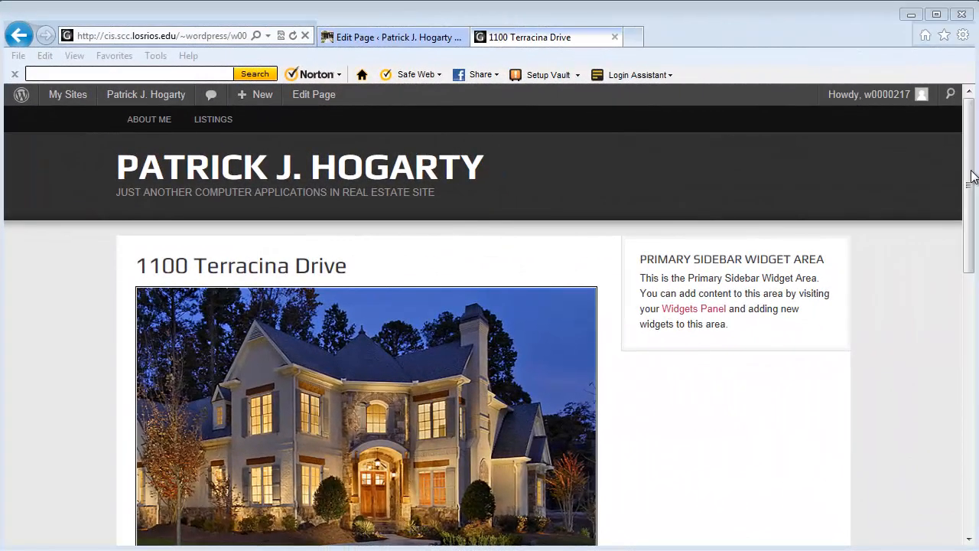
drag(971, 175, 973, 237)
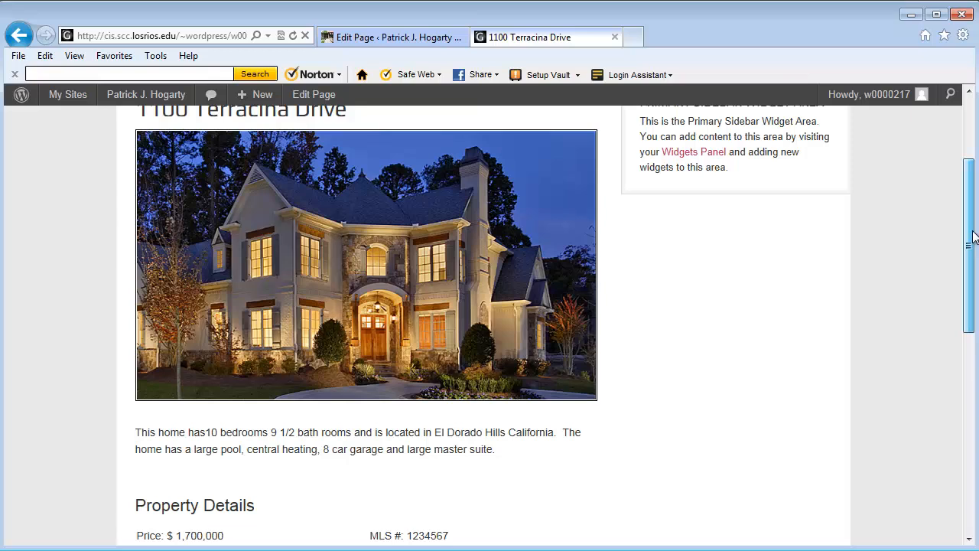
mouse_move(973, 237)
mouse_down()
mouse_move(973, 248)
mouse_move(972, 213)
mouse_up()
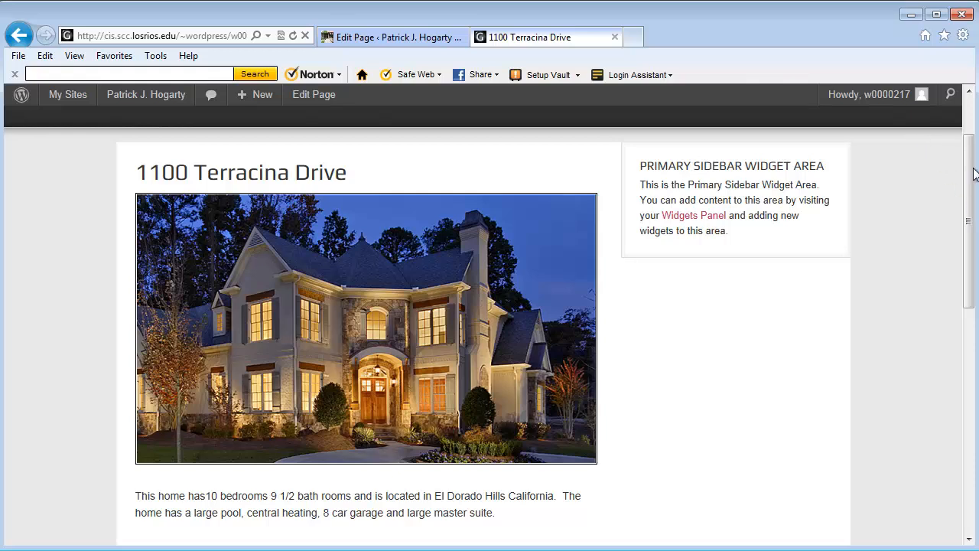
scroll(973, 174, up, 2)
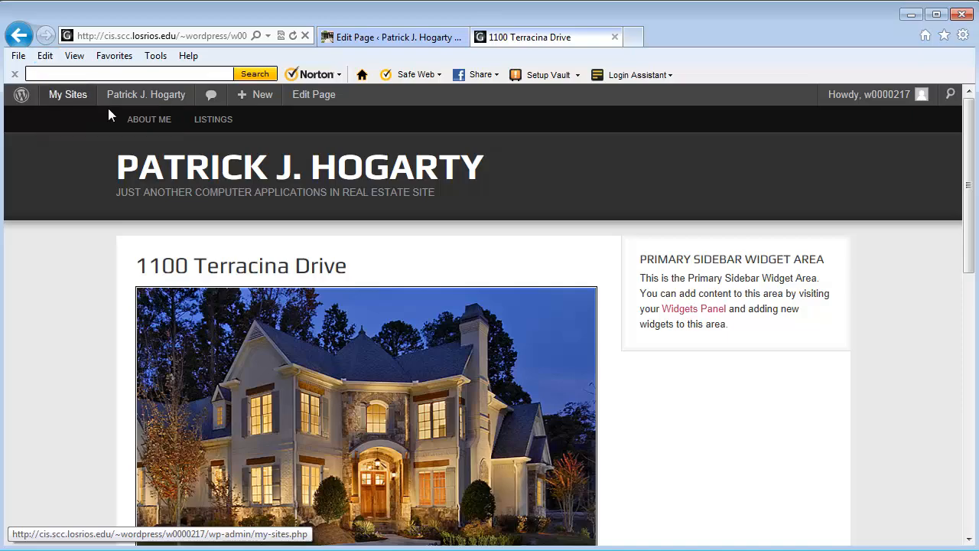
mouse_move(145, 102)
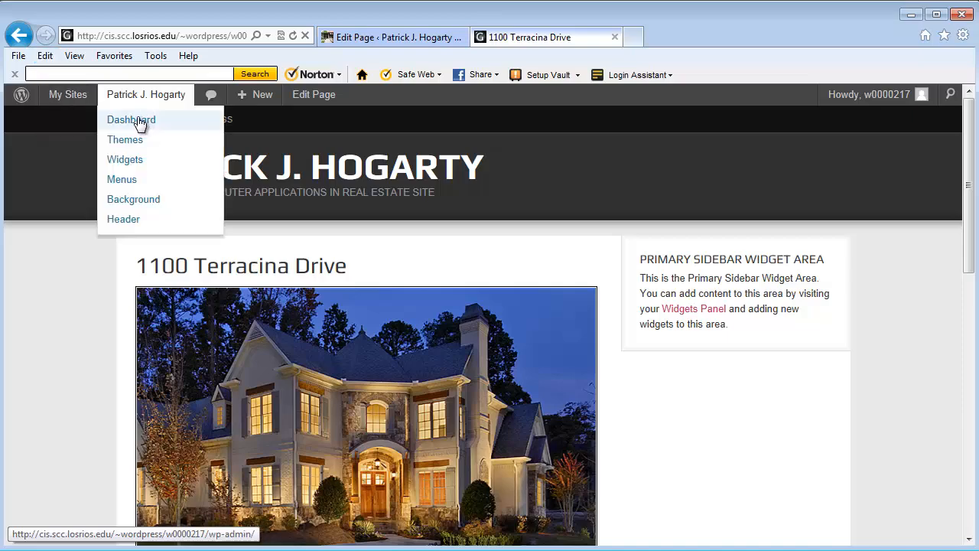
click(140, 125)
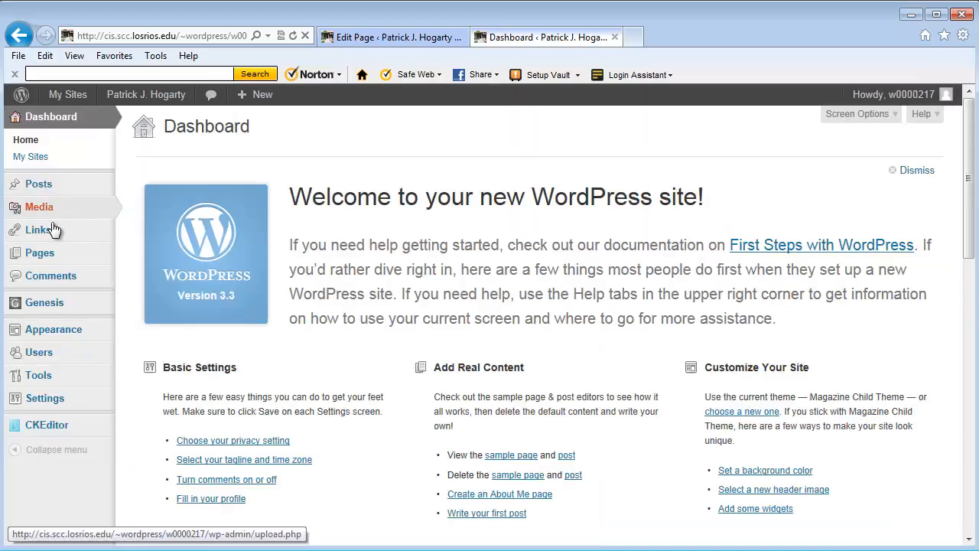
mouse_move(38, 252)
click(149, 256)
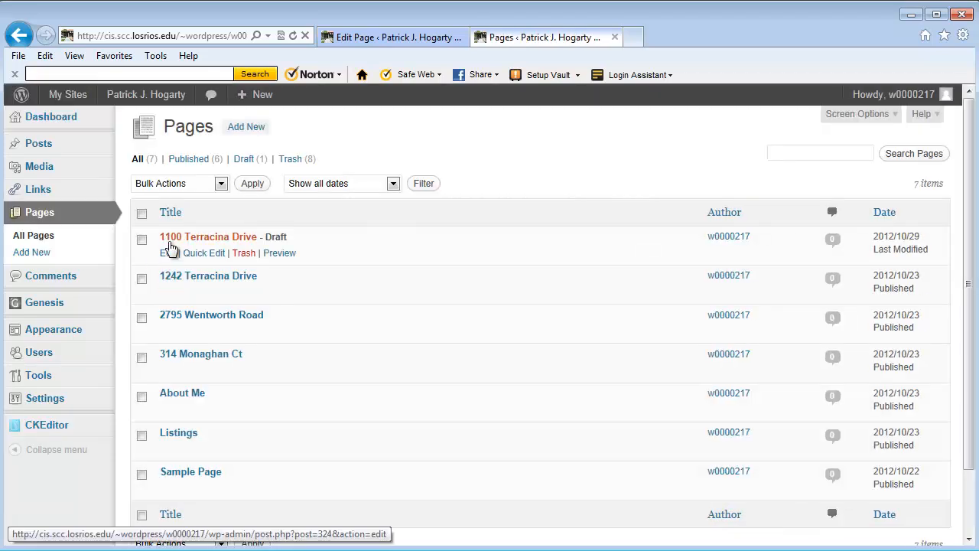
click(169, 253)
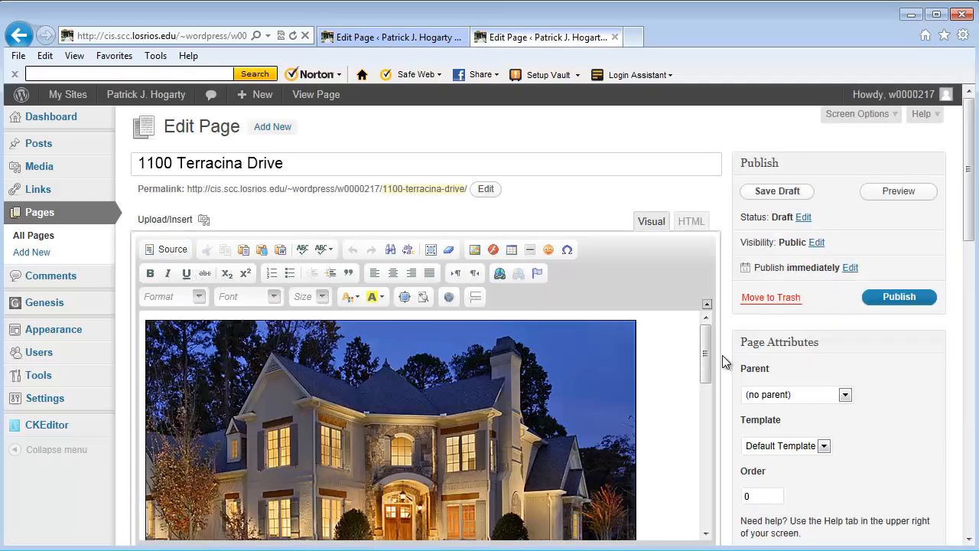
drag(705, 344, 705, 347)
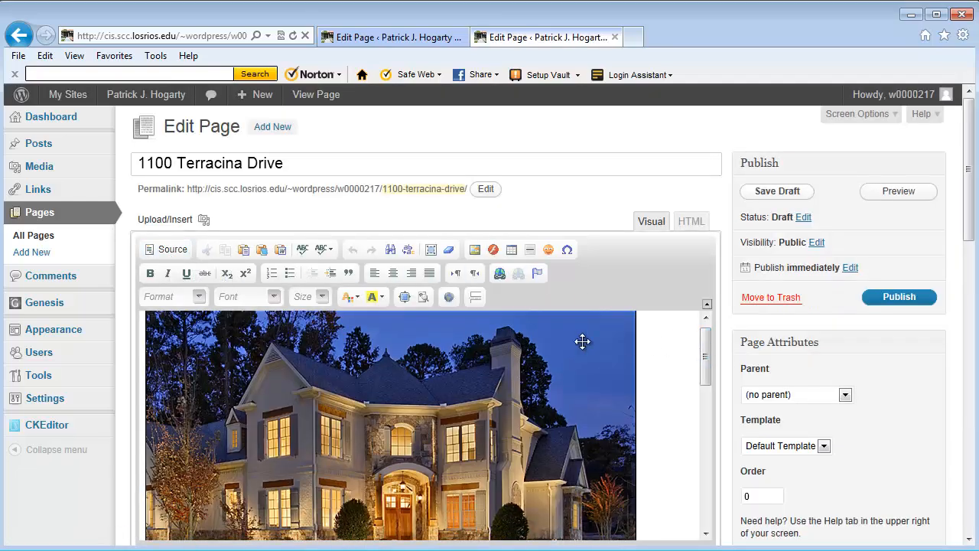
click(404, 298)
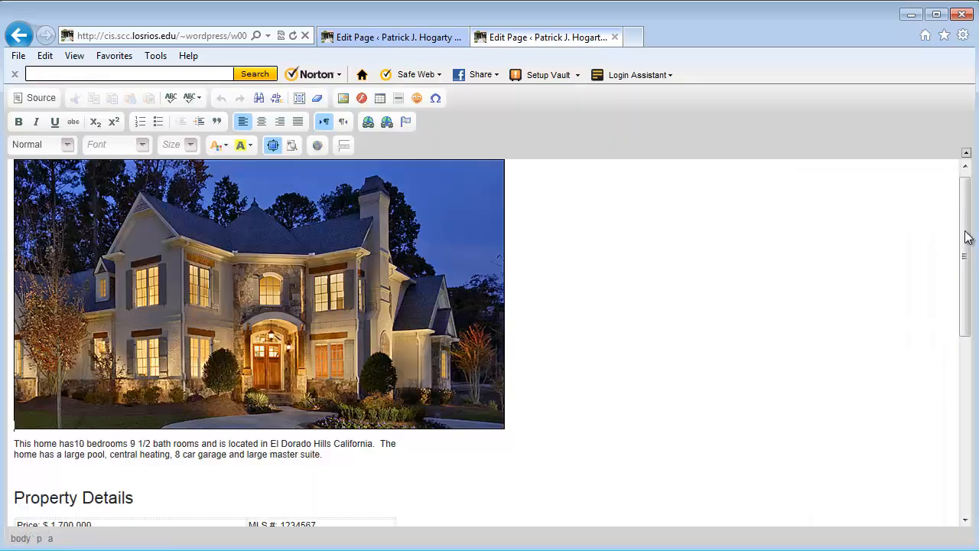
Step: Change the address number to 1100, part of the price to 250, MLS # to 1234577 and square feet to 5,050
drag(966, 237, 970, 298)
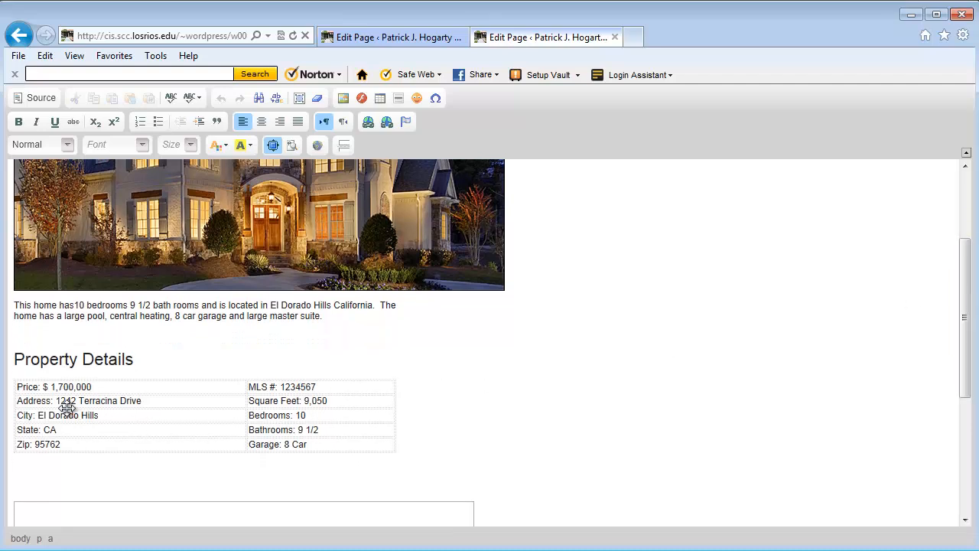
drag(58, 400, 75, 403)
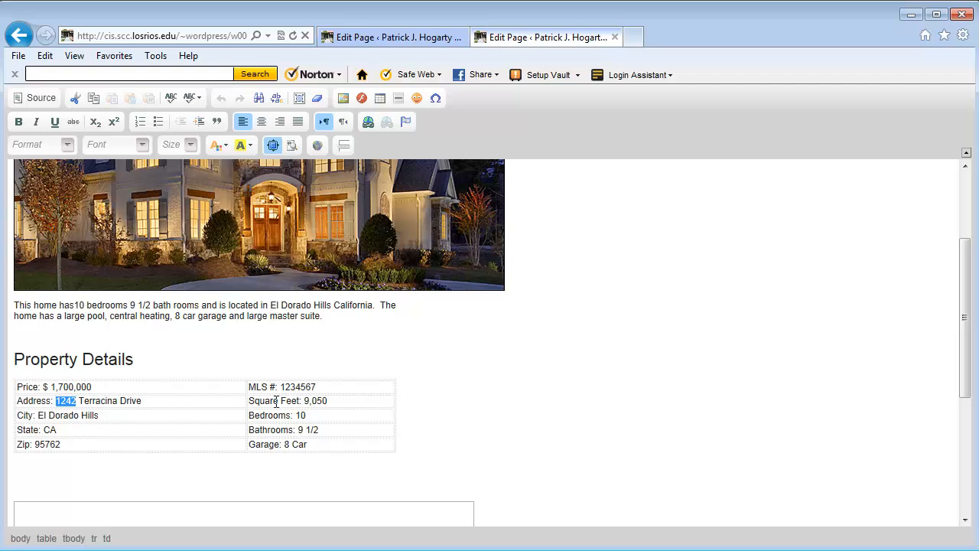
text(1100)
drag(59, 386, 72, 385)
text(250)
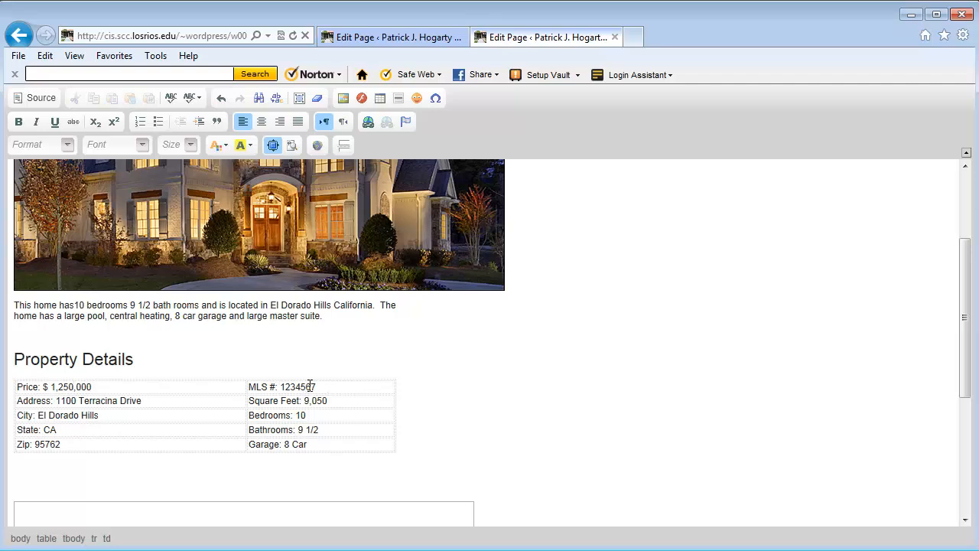
drag(308, 386, 318, 382)
text(77)
drag(305, 401, 309, 404)
text(5)
Step: Set the price to $950,000, bedrooms to 5, baths to 4 1/2 and garage to 4 Car
drag(57, 387, 51, 386)
key(Delete)
drag(51, 386, 57, 387)
text(9)
drag(308, 415, 299, 420)
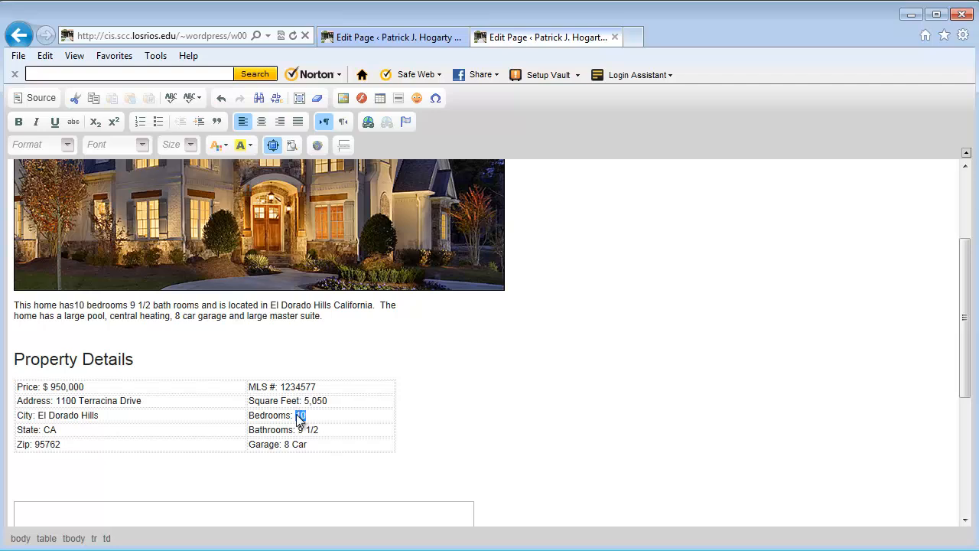
text(5)
drag(304, 429, 298, 432)
text(4)
drag(289, 447, 284, 443)
text(4)
Step: Change the description to 5 bedrooms, 4 1/2 baths and a 4 car garage
double_click(79, 304)
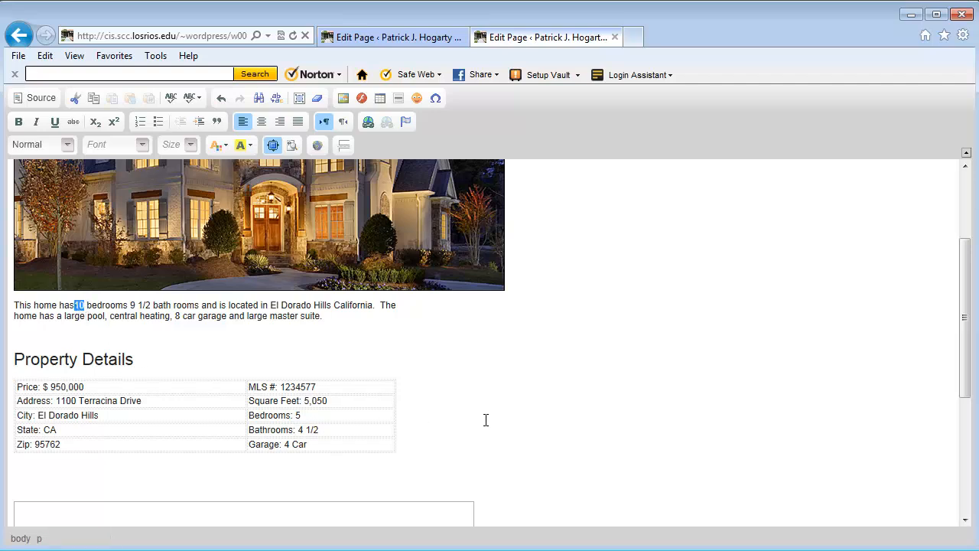
text(5)
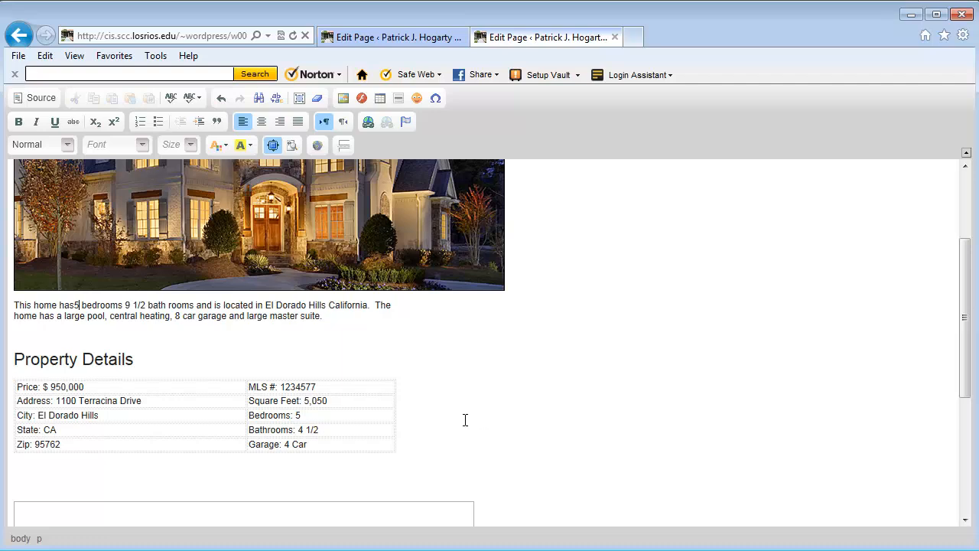
click(76, 306)
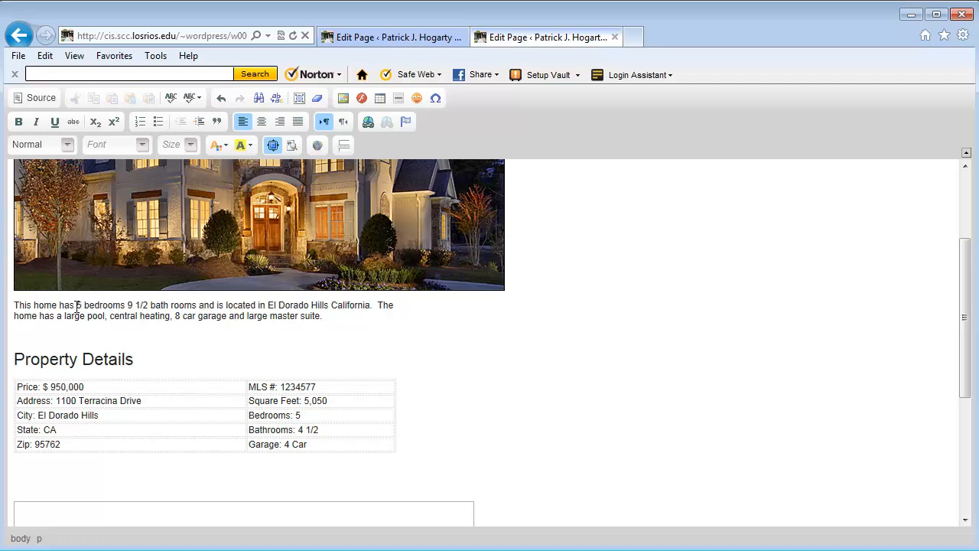
double_click(129, 305)
key(Delete)
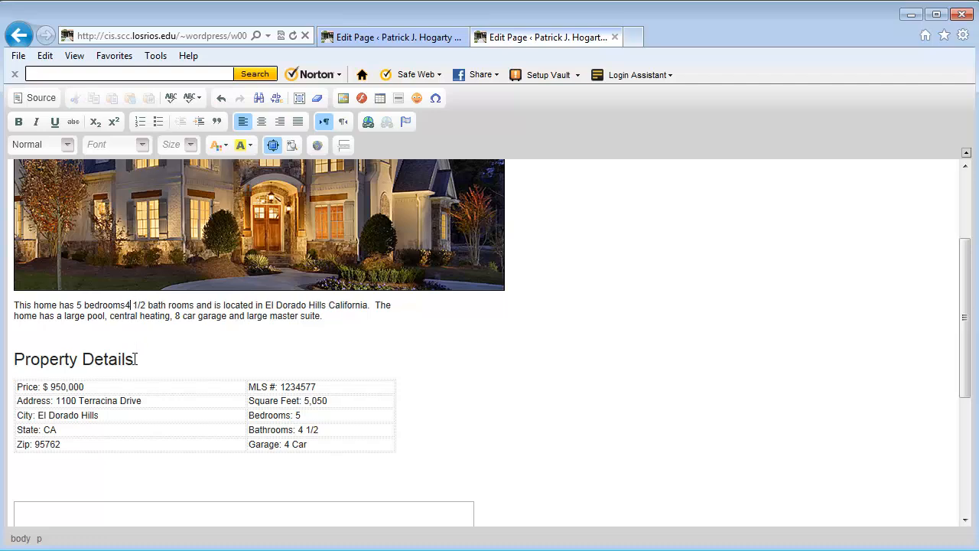
text(4)
click(125, 305)
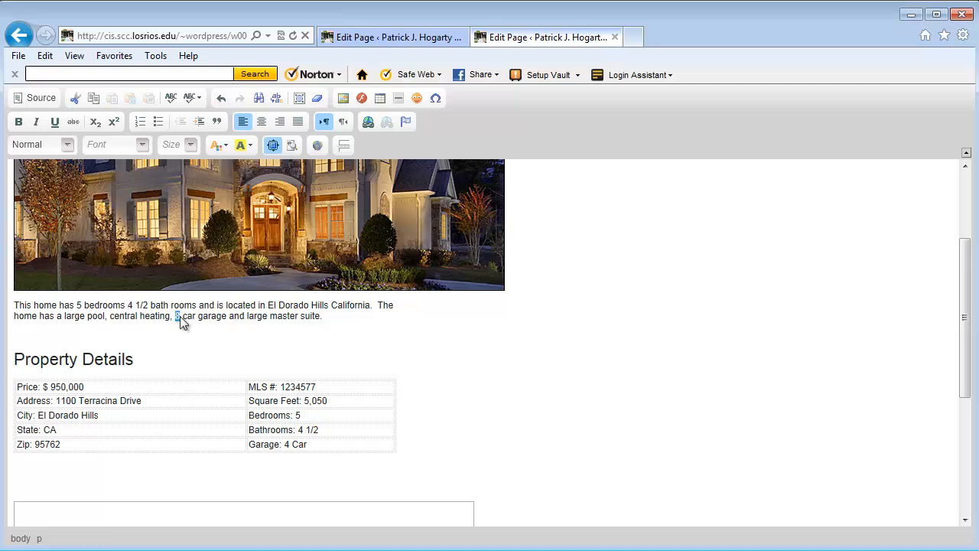
text(4)
Step: Scroll through the edited description and restore the editor to normal size
drag(967, 310, 966, 280)
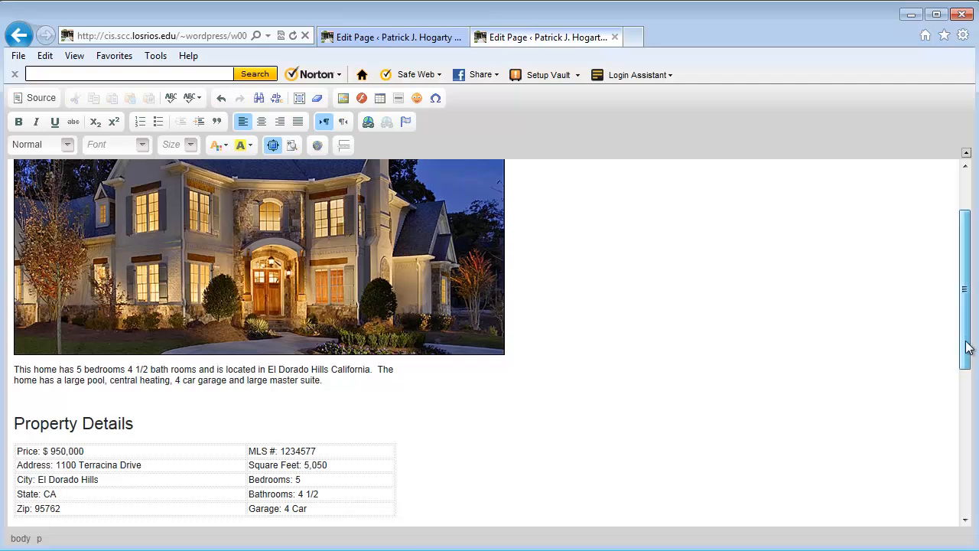
drag(968, 345, 967, 353)
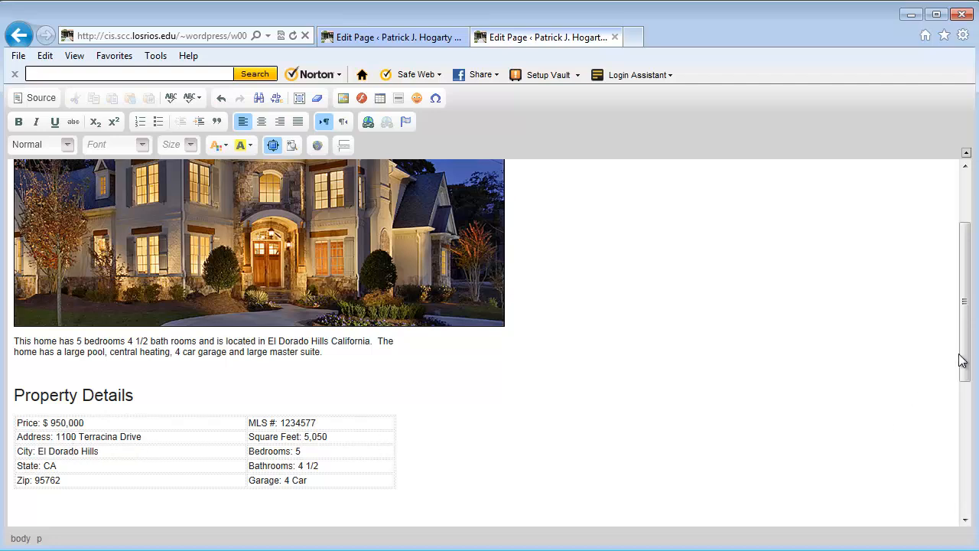
drag(964, 364, 970, 306)
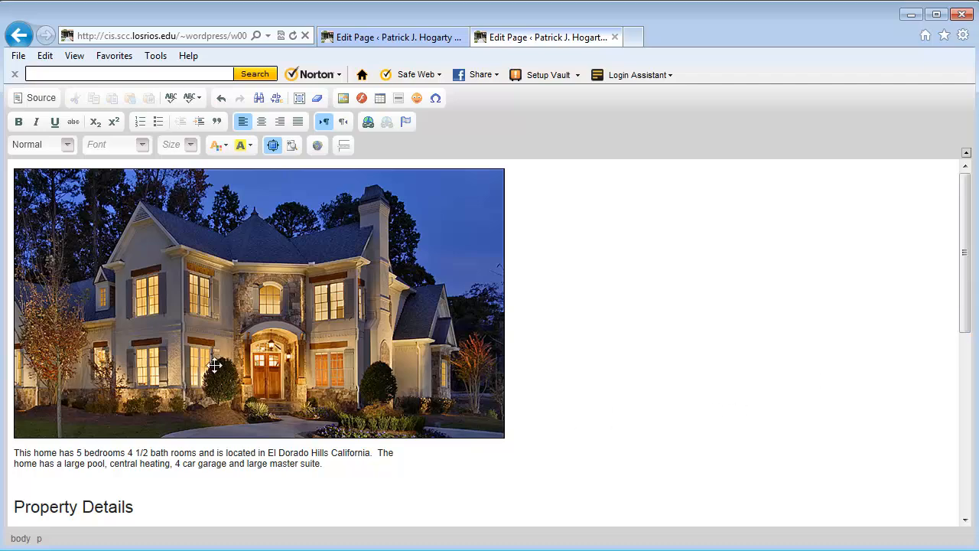
click(273, 150)
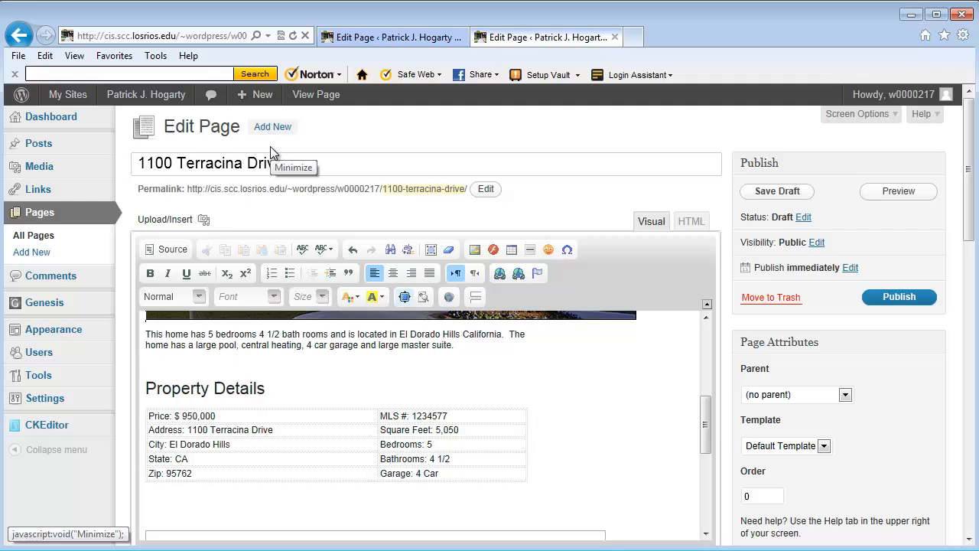
Step: Save the draft and review the preview showing $950,000, 5 bedrooms, 4 1/2 baths, 4 car garage
click(912, 299)
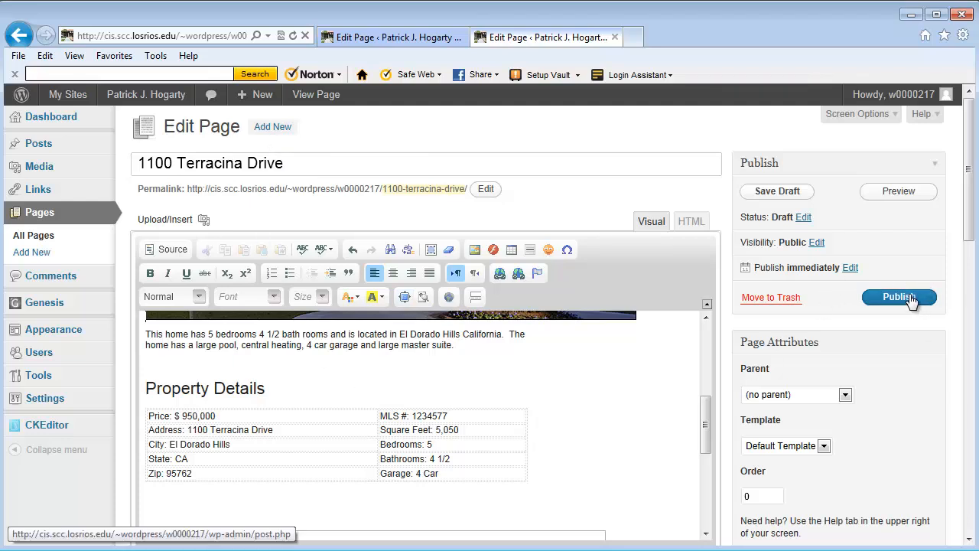
click(755, 193)
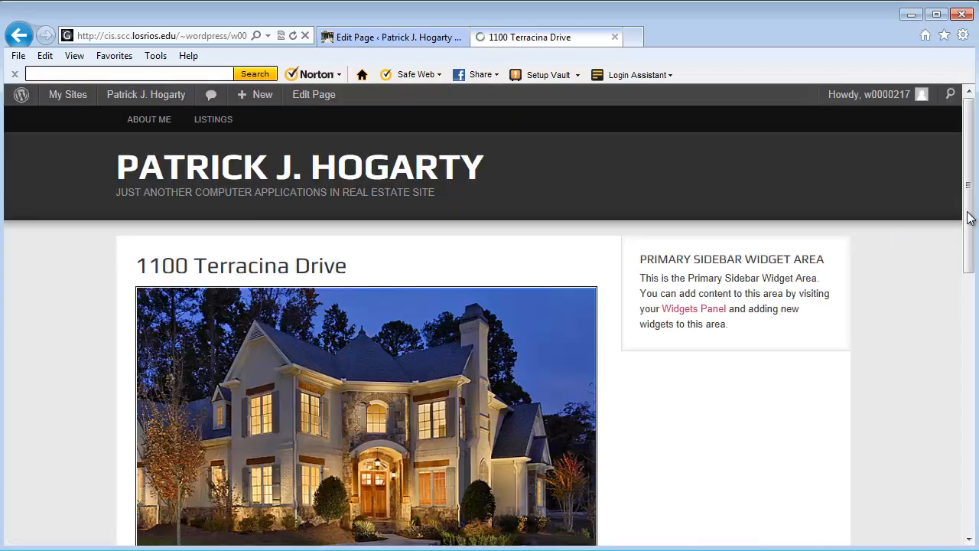
mouse_move(970, 219)
mouse_down()
mouse_move(972, 477)
mouse_move(974, 220)
mouse_up()
drag(974, 220, 974, 450)
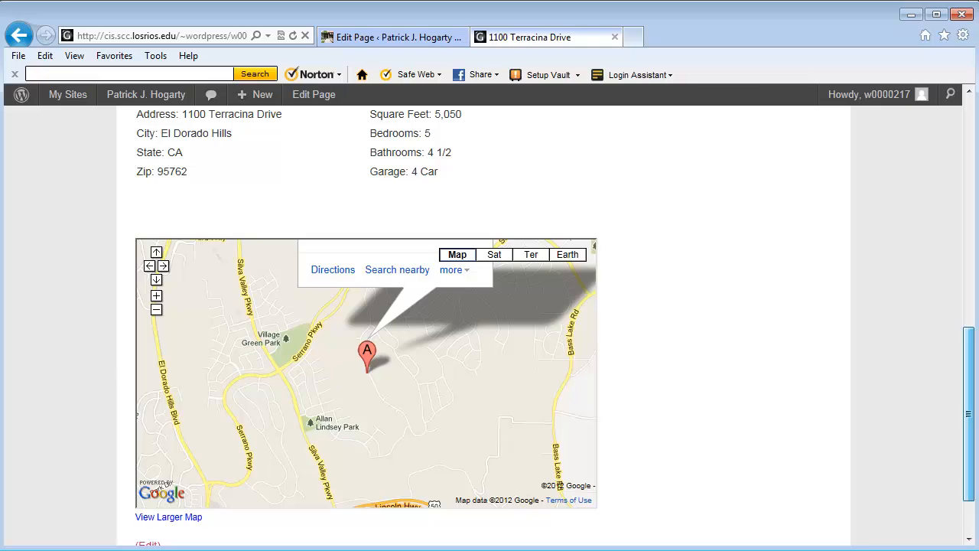
drag(973, 450, 974, 221)
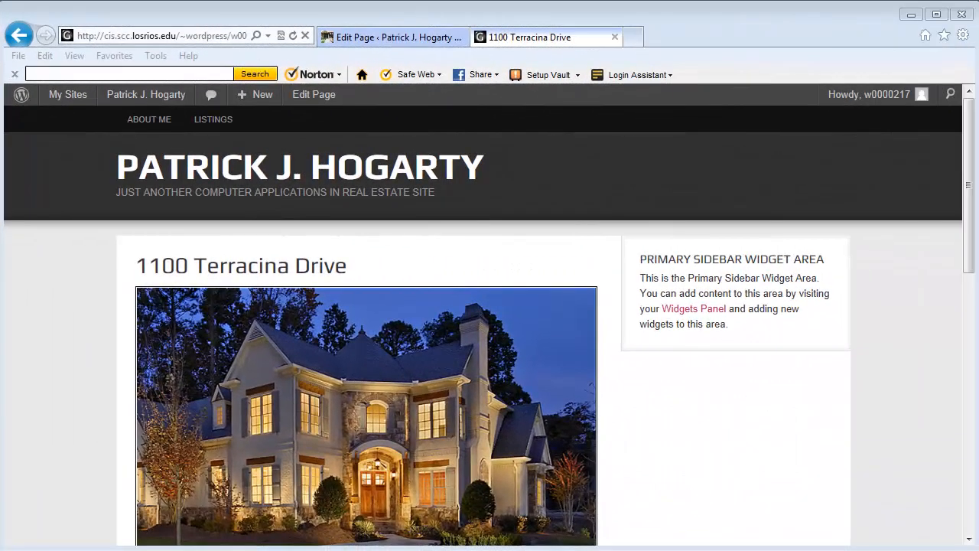
drag(975, 127, 976, 216)
drag(976, 298, 972, 104)
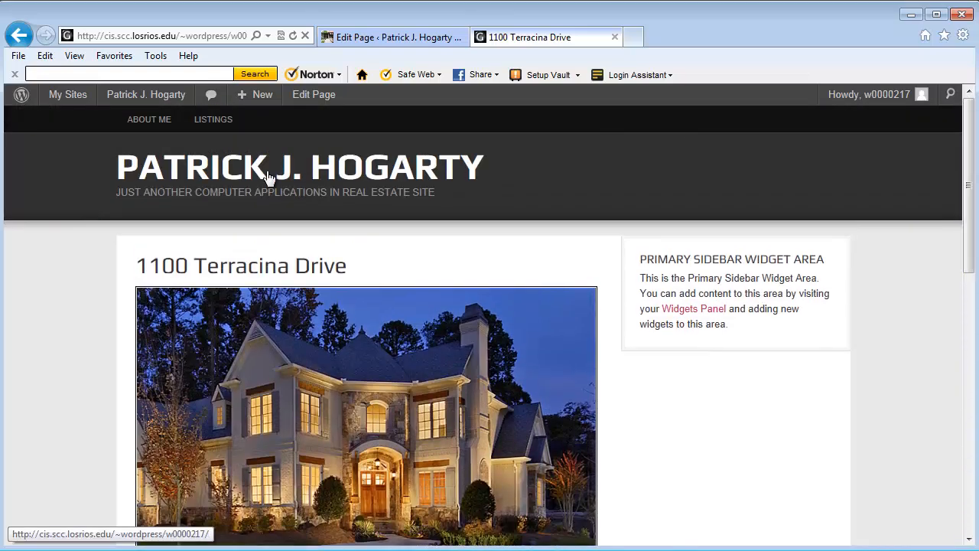
mouse_move(151, 100)
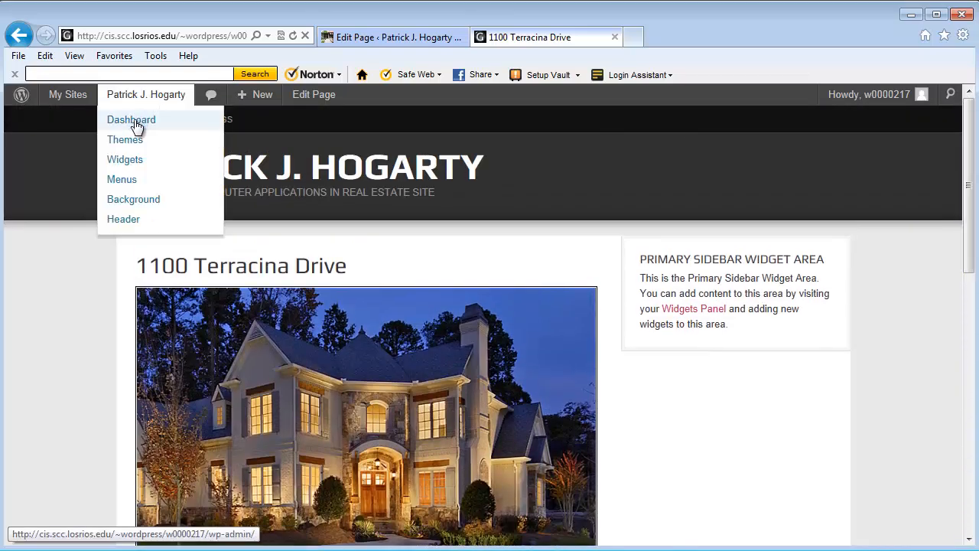
click(134, 122)
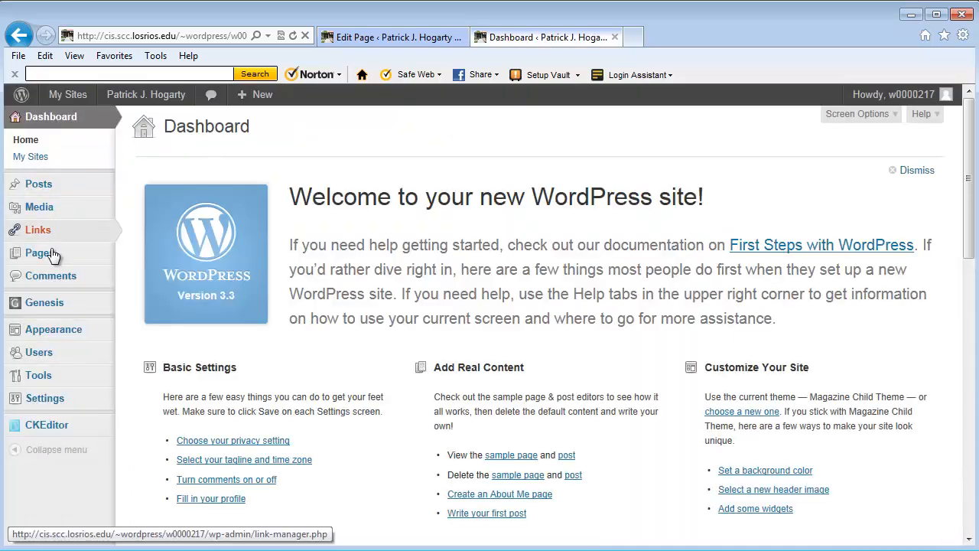
mouse_move(34, 256)
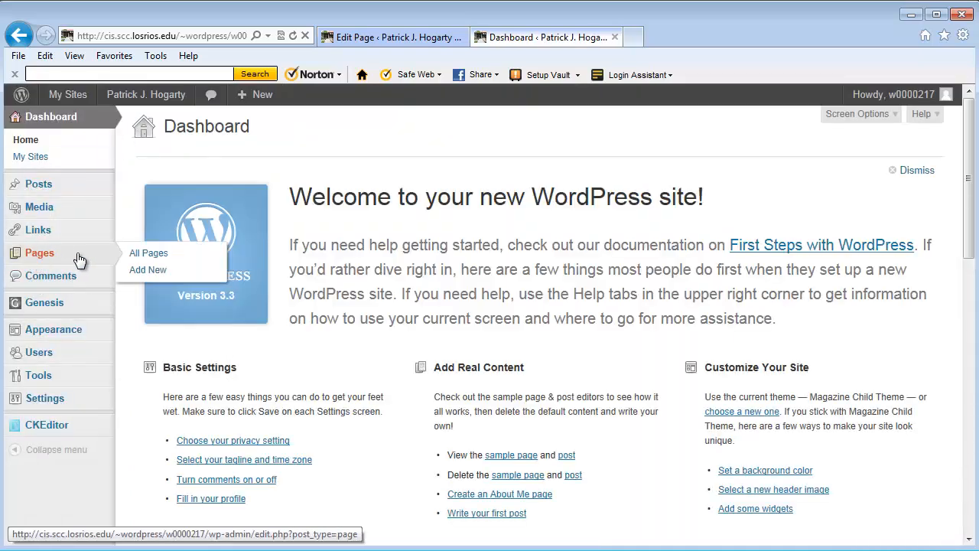
click(136, 254)
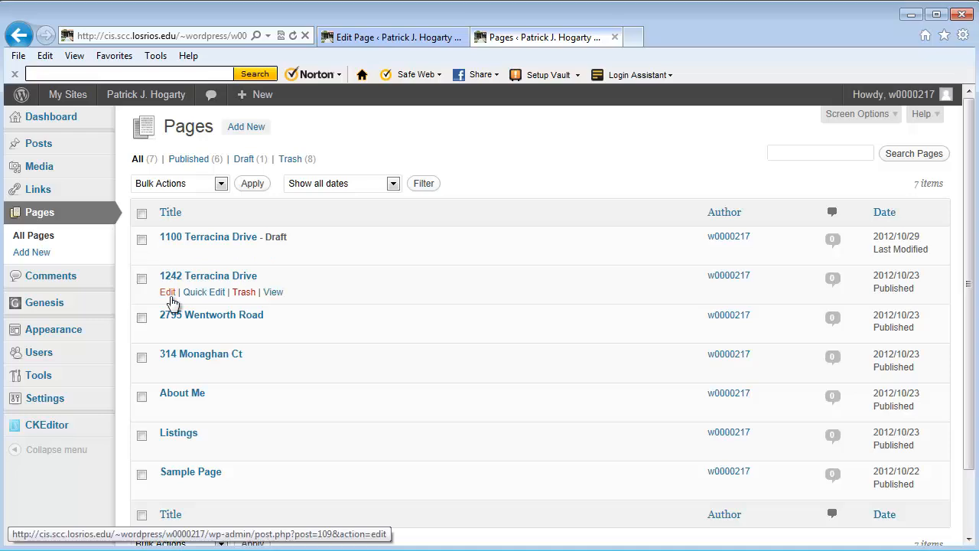
click(168, 258)
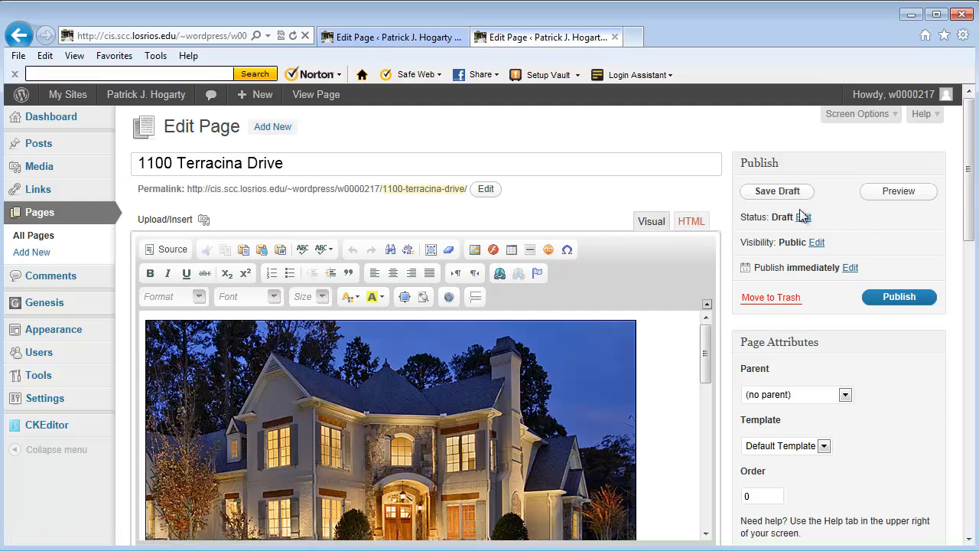
Step: Review the map embed code in the HTML view, then switch to the Google Maps result for the address
drag(970, 175, 971, 184)
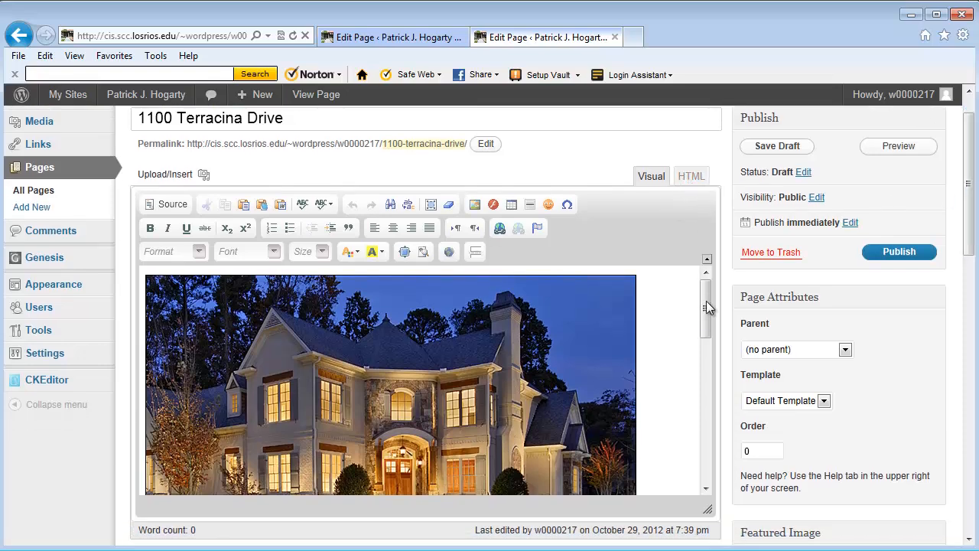
drag(706, 300, 698, 275)
mouse_move(703, 321)
mouse_down()
mouse_move(706, 419)
mouse_move(704, 309)
mouse_up()
click(697, 181)
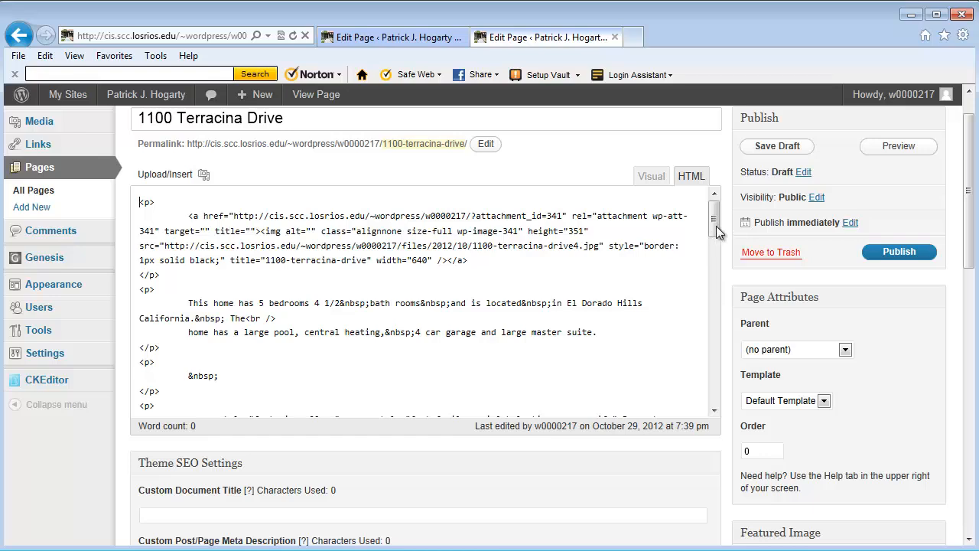
drag(716, 225, 713, 374)
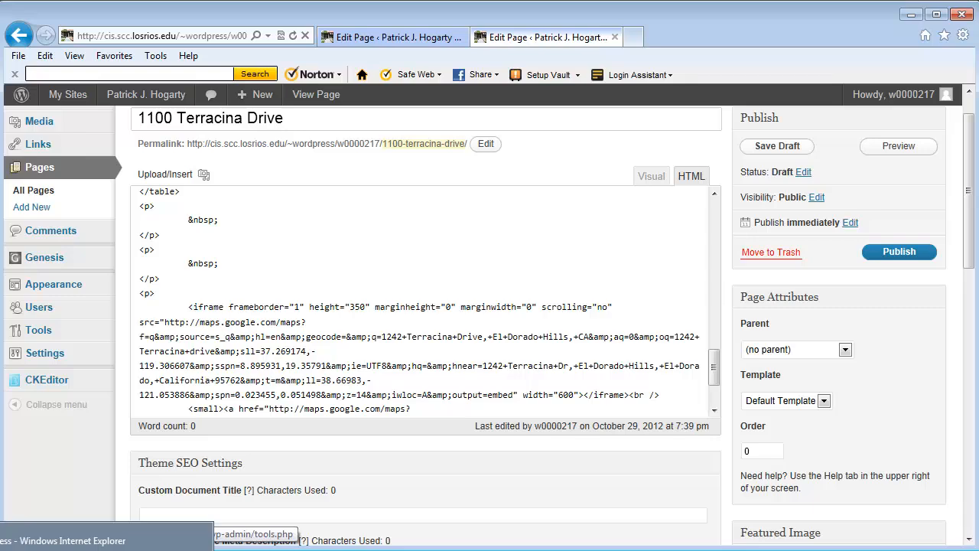
click(107, 548)
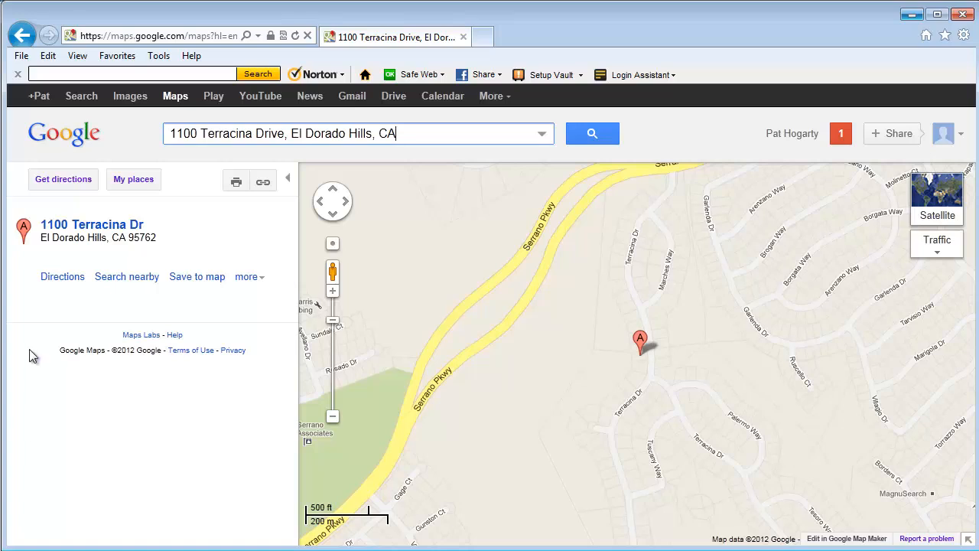
Step: Open the 'Customize and preview embedded map' page from the map's link popup
click(264, 185)
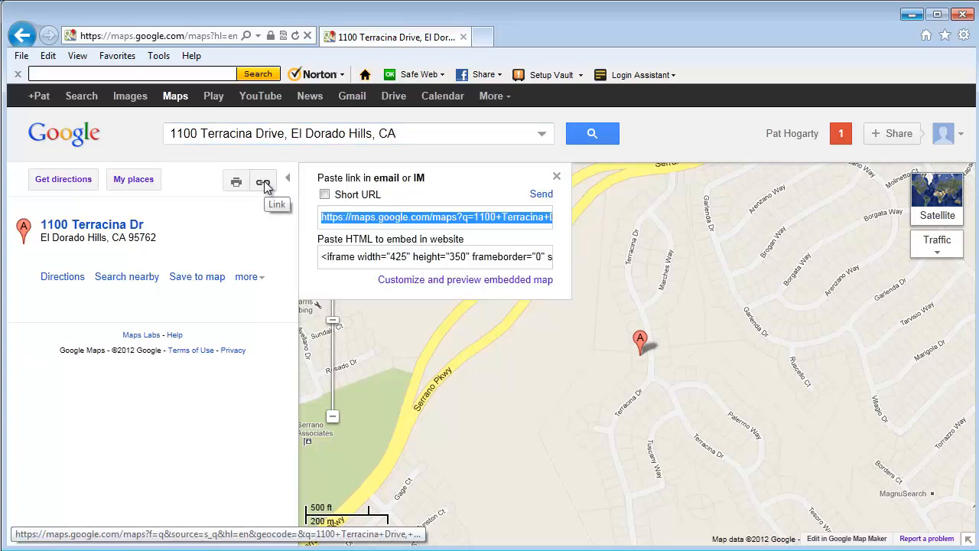
click(392, 283)
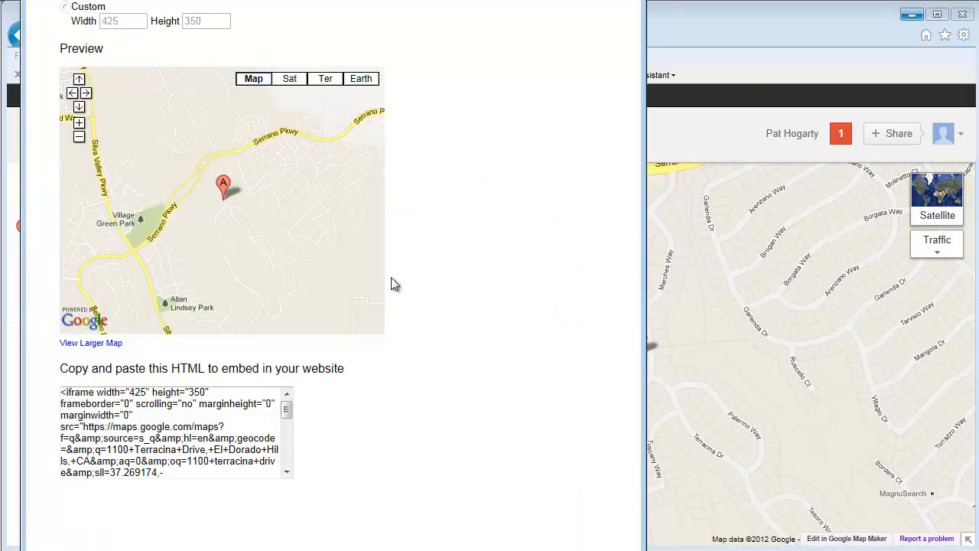
Step: Choose a custom map size and change the width from 425 to 600
click(65, 6)
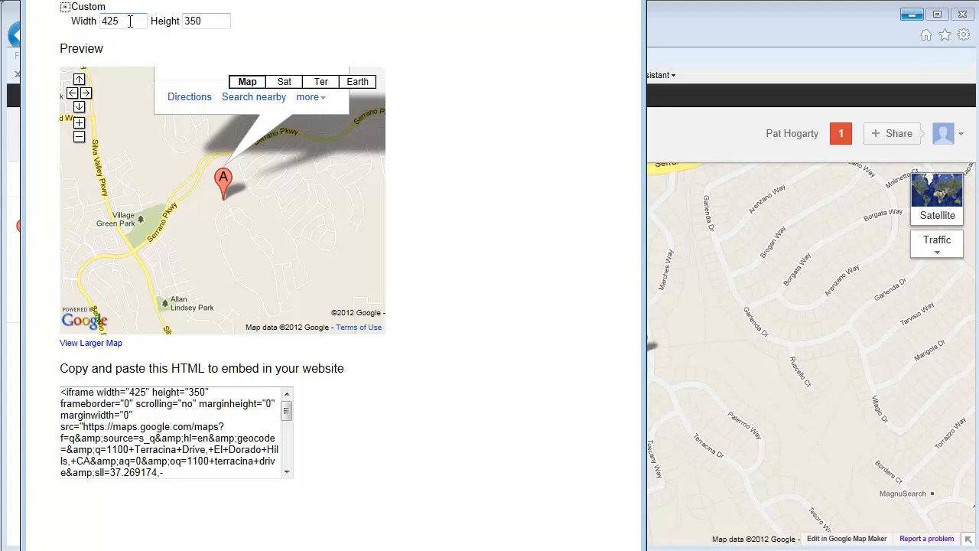
mouse_move(245, 0)
mouse_down()
mouse_move(232, 0)
mouse_move(224, 17)
mouse_move(225, 0)
mouse_move(241, 0)
mouse_move(242, 149)
mouse_move(246, 3)
mouse_up()
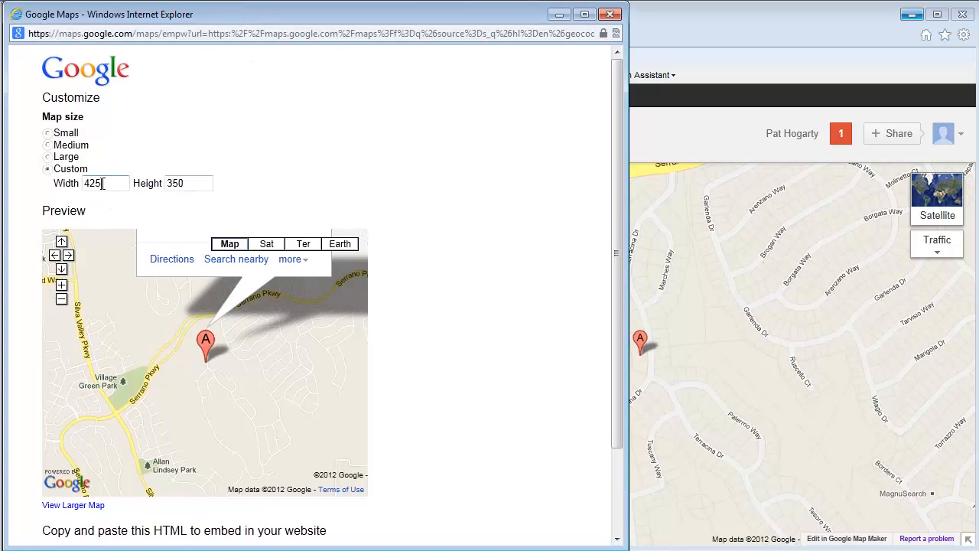
drag(103, 184, 79, 183)
text(600)
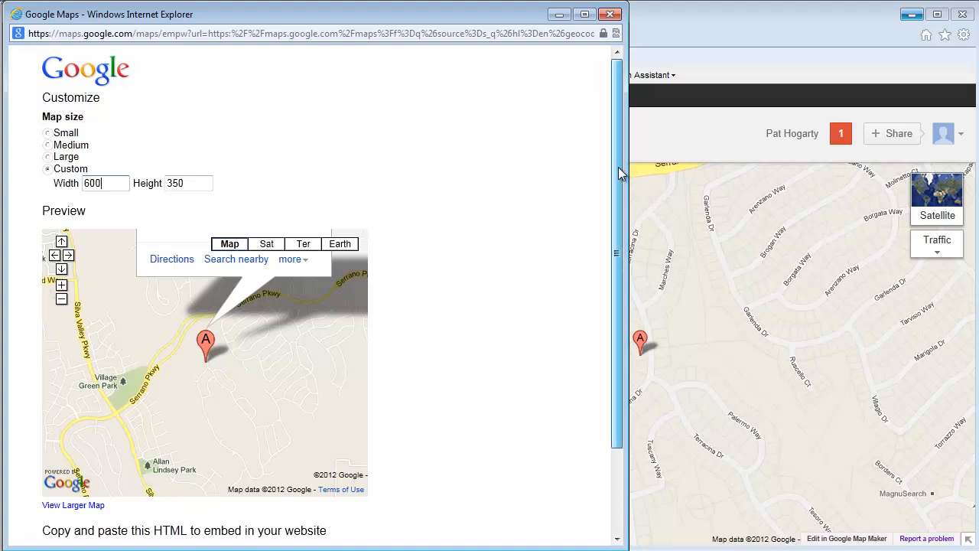
drag(619, 175, 606, 210)
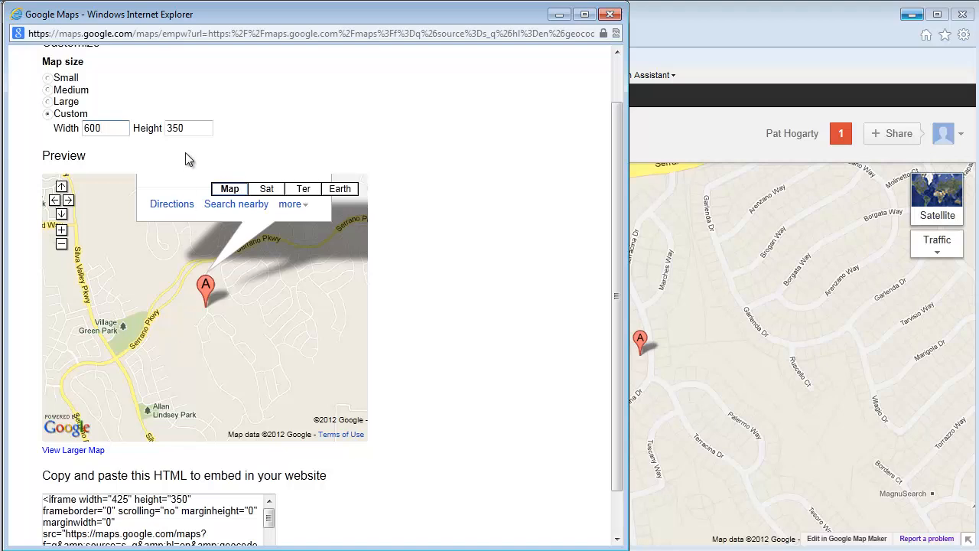
click(191, 127)
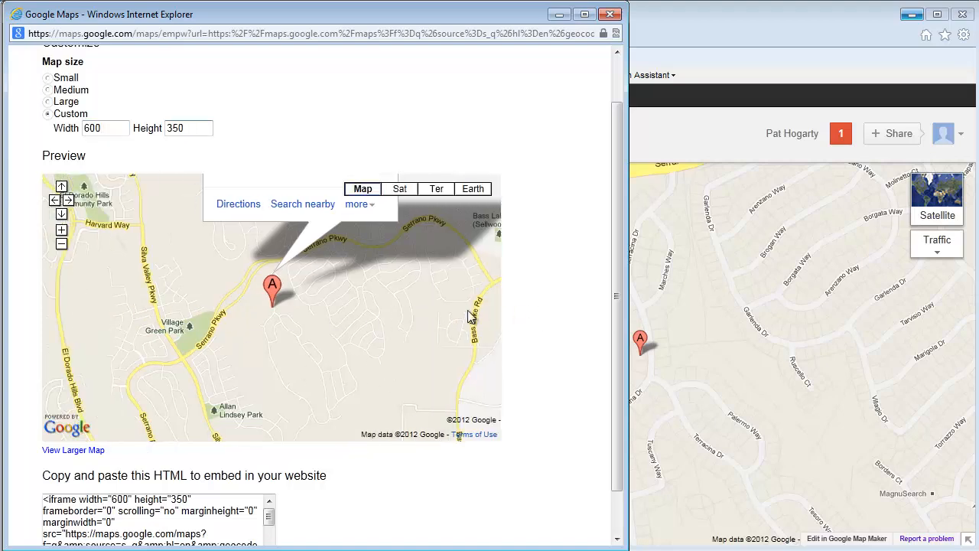
Step: Select and copy the updated 600 × 350 iframe embed code
scroll(618, 302, down, 1)
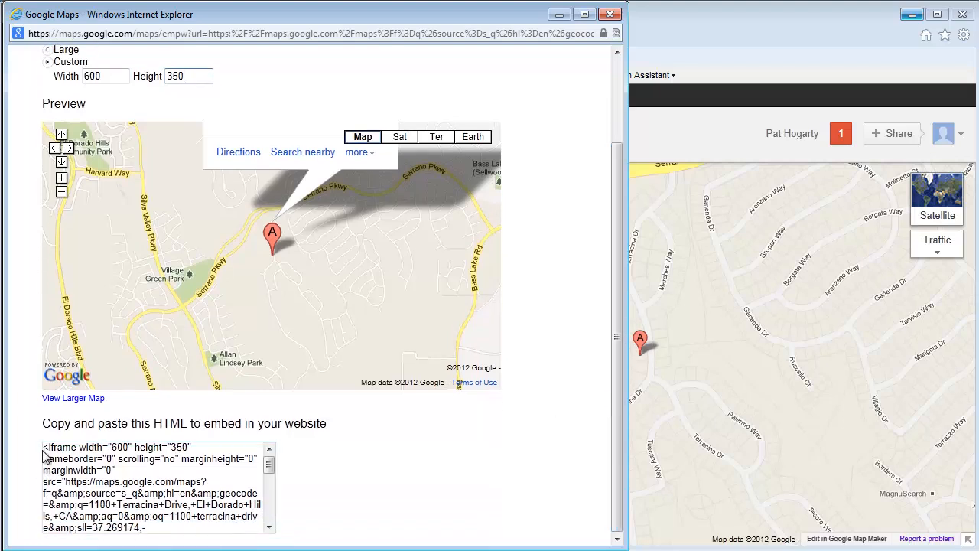
drag(44, 448, 261, 546)
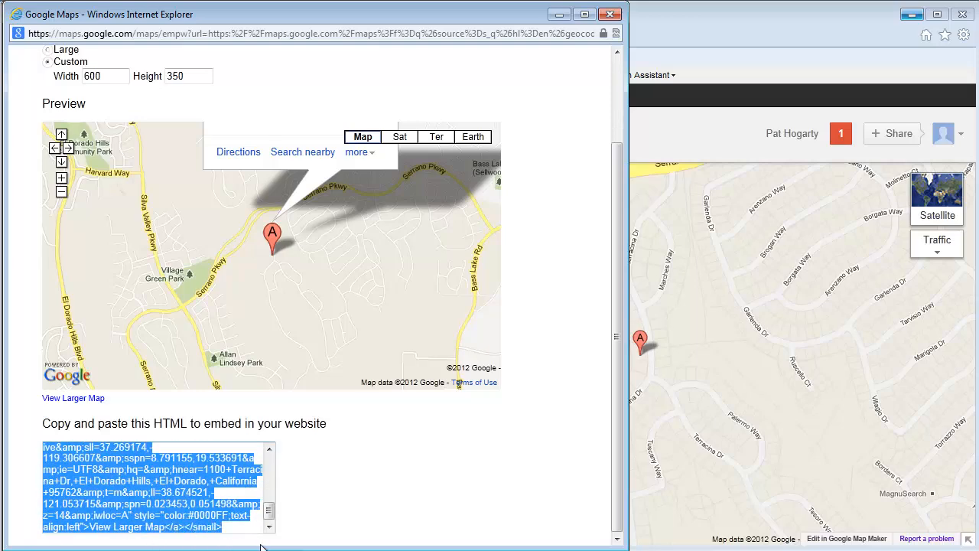
right_click(147, 487)
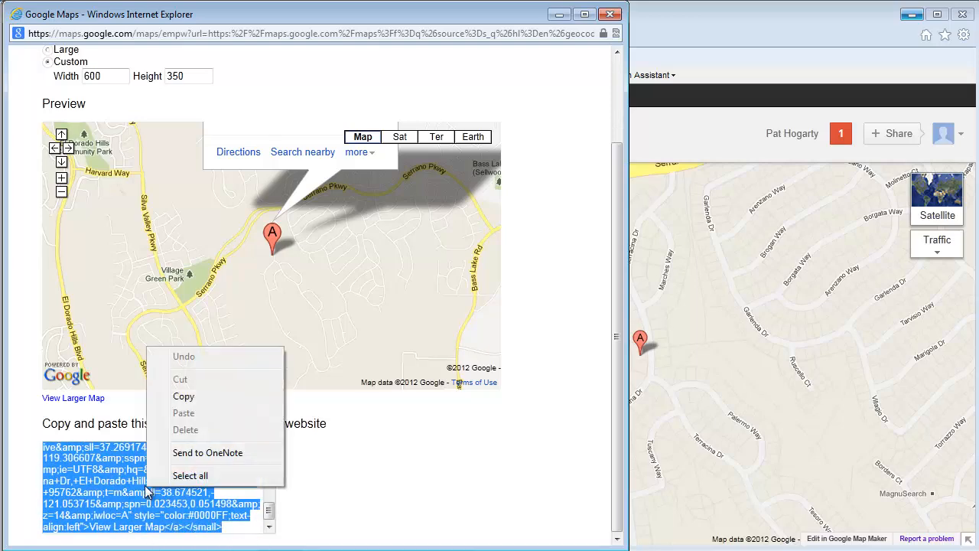
click(183, 397)
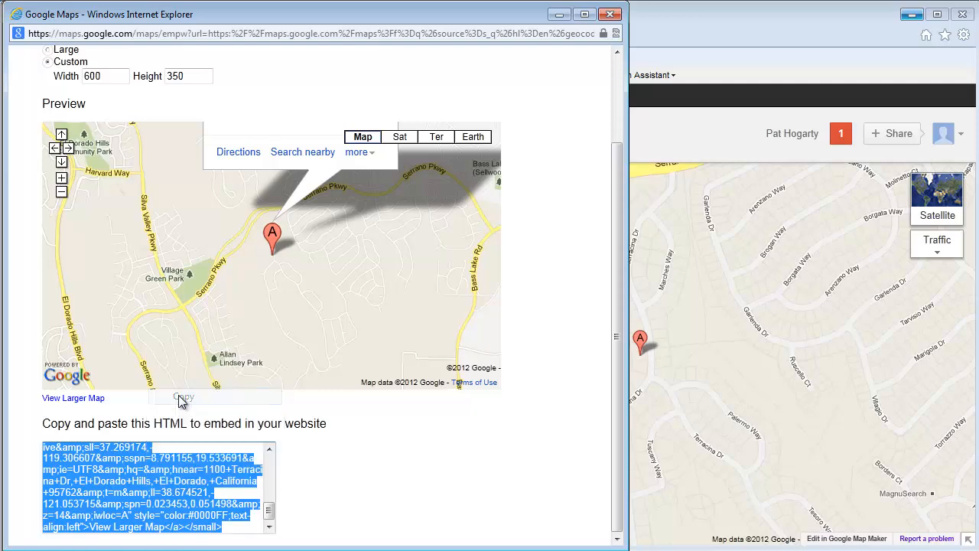
Step: Back in the page's HTML editor, paste the new map embed over the old iframe
click(560, 15)
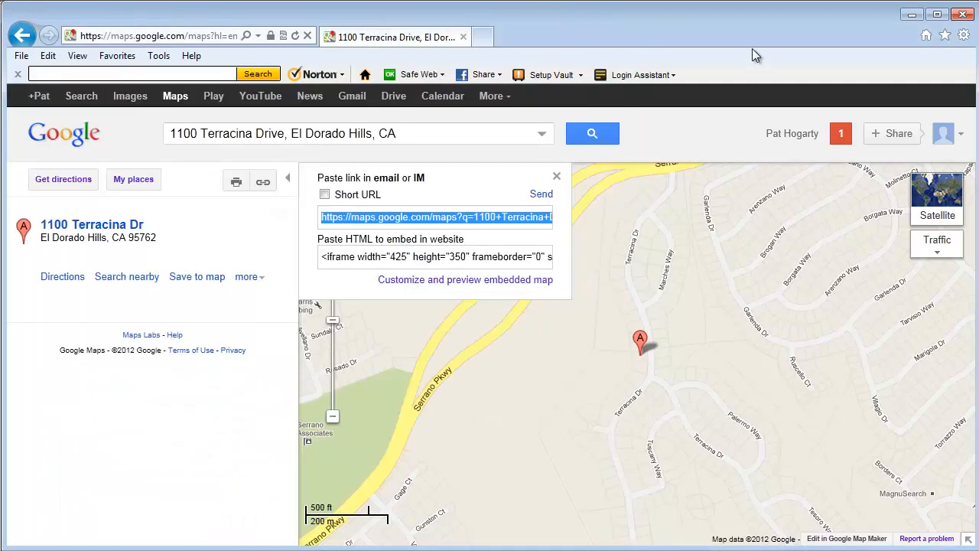
click(912, 15)
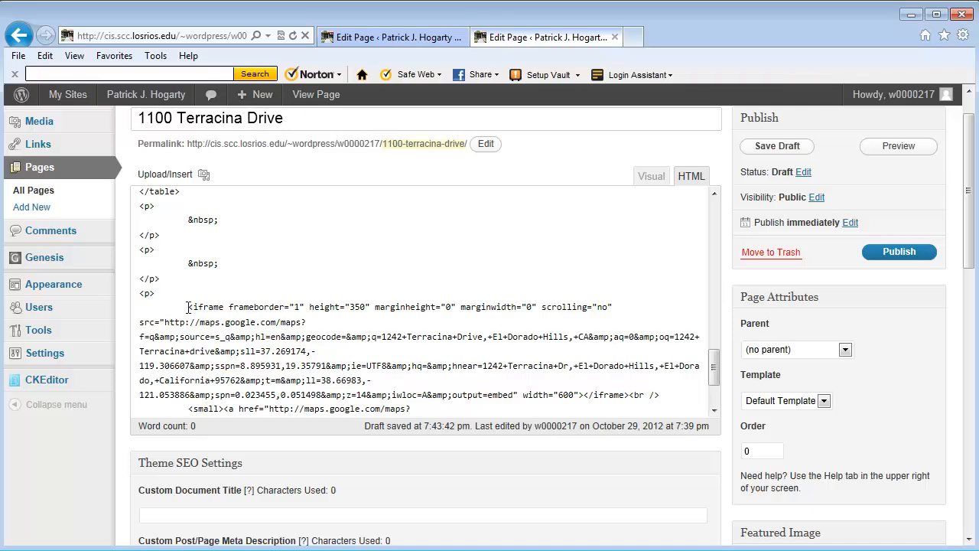
drag(188, 307, 272, 439)
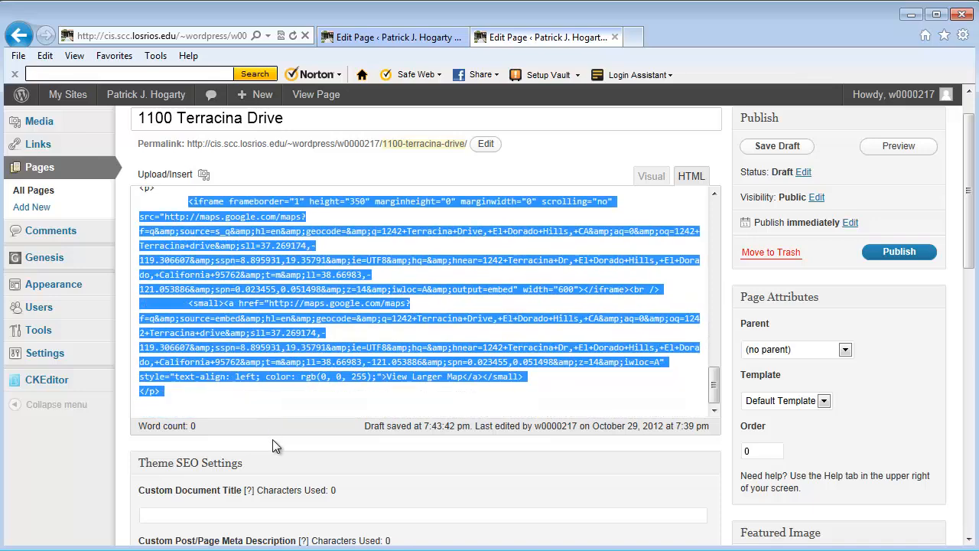
right_click(282, 286)
click(321, 355)
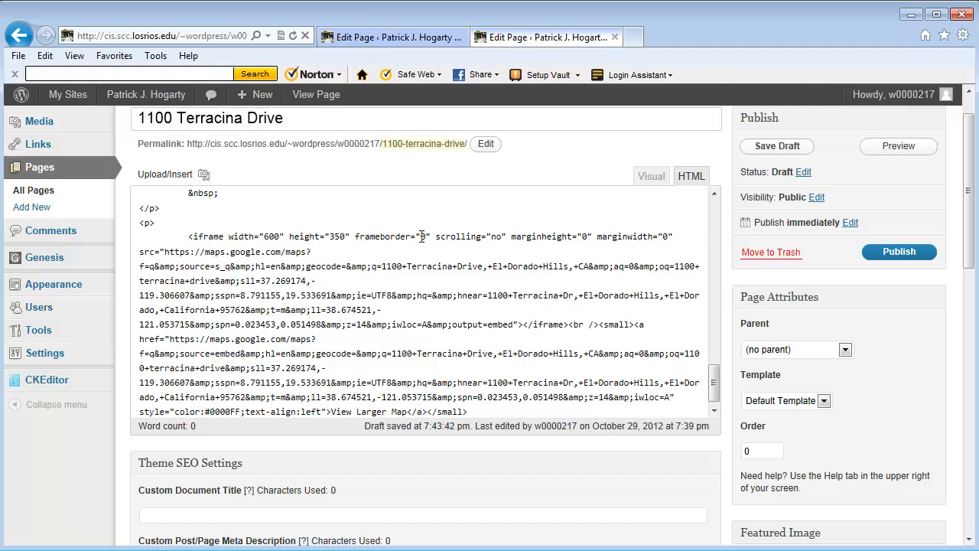
Step: Change the iframe's frameborder from 0 to 1 and save the draft
double_click(422, 237)
text(1)
click(790, 150)
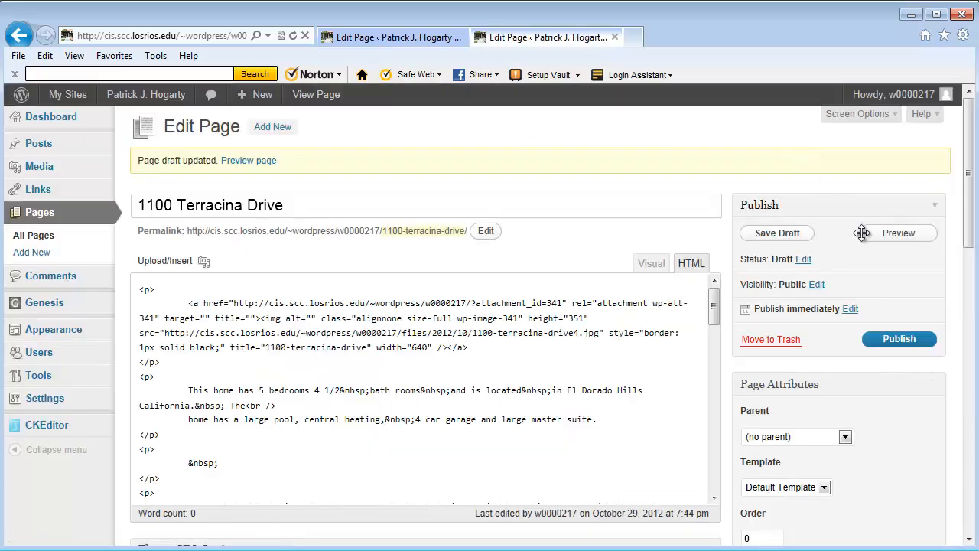
click(896, 235)
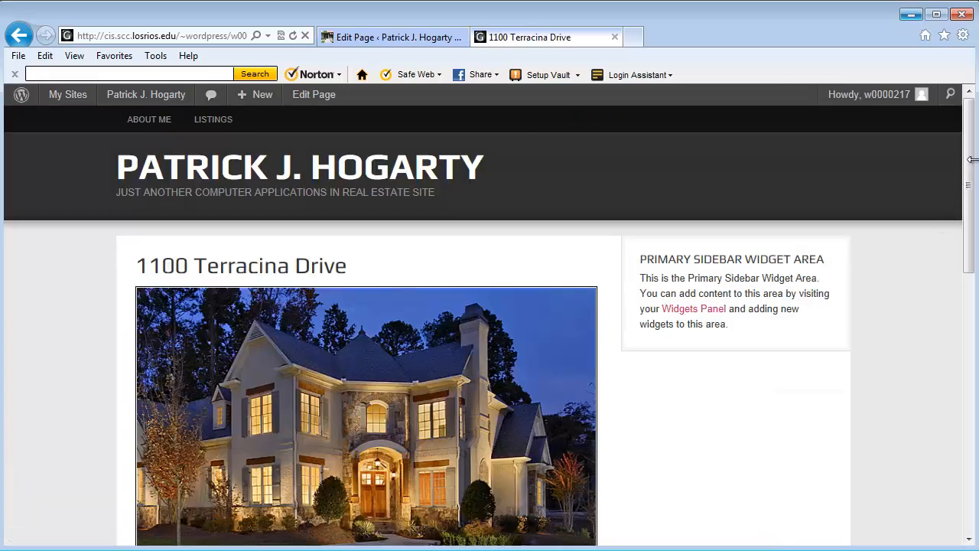
drag(968, 172, 970, 379)
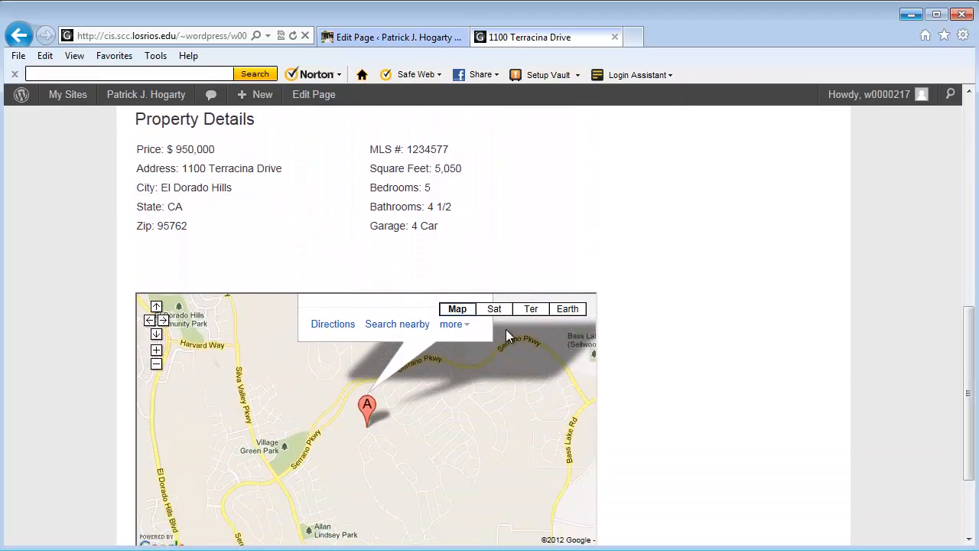
drag(379, 317, 387, 323)
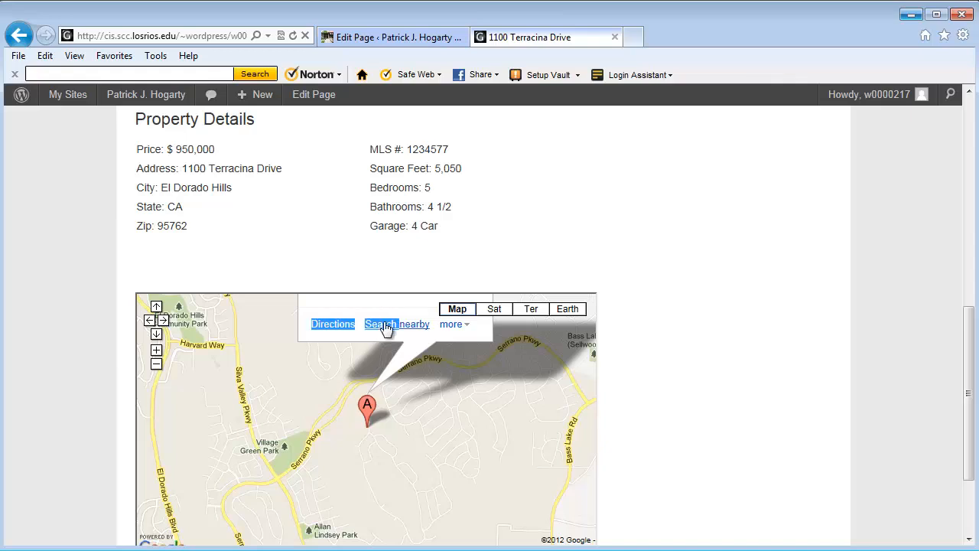
drag(463, 455, 453, 520)
drag(546, 343, 544, 362)
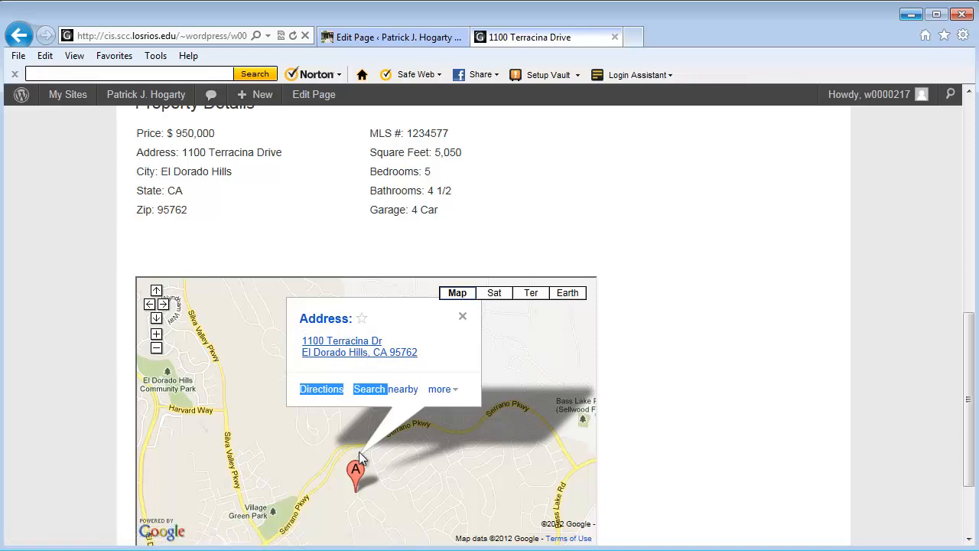
drag(440, 496, 468, 477)
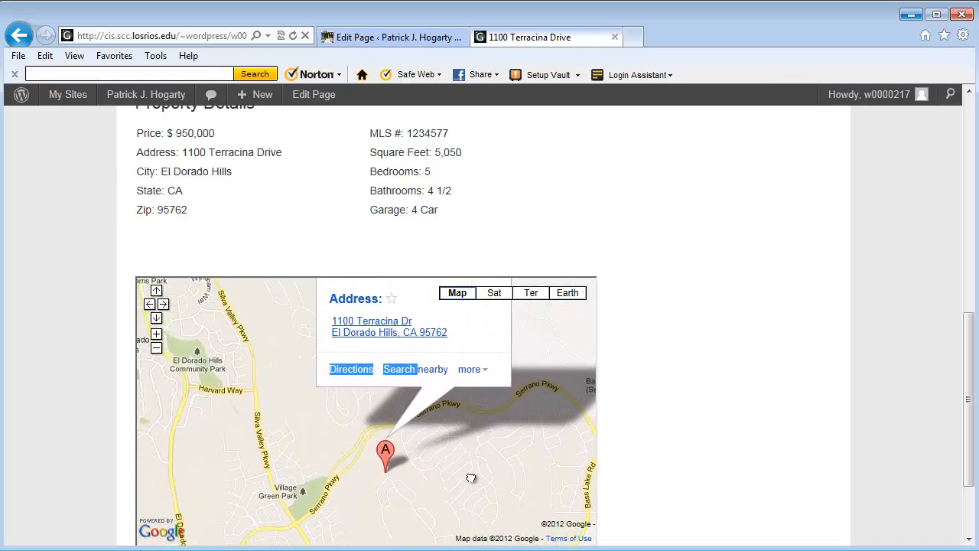
drag(970, 397, 965, 177)
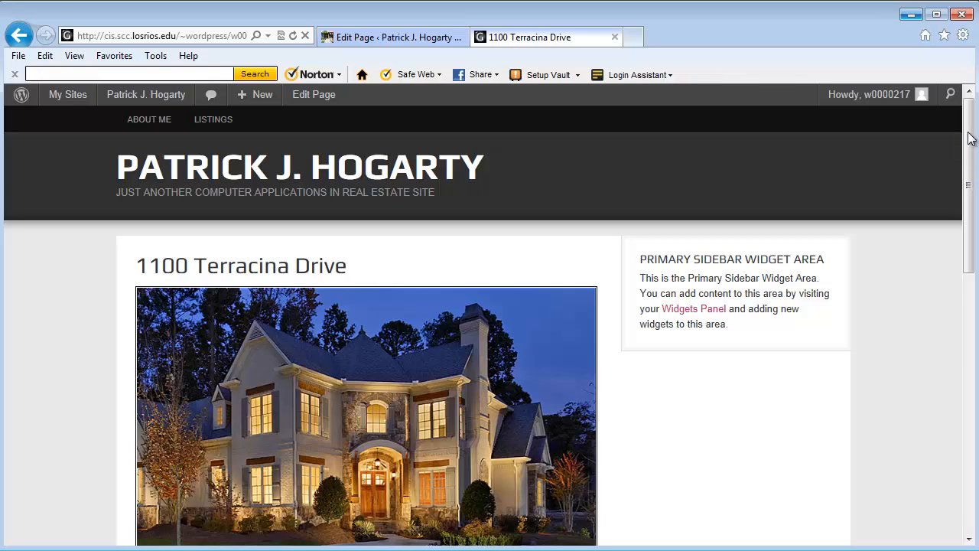
drag(970, 138, 976, 193)
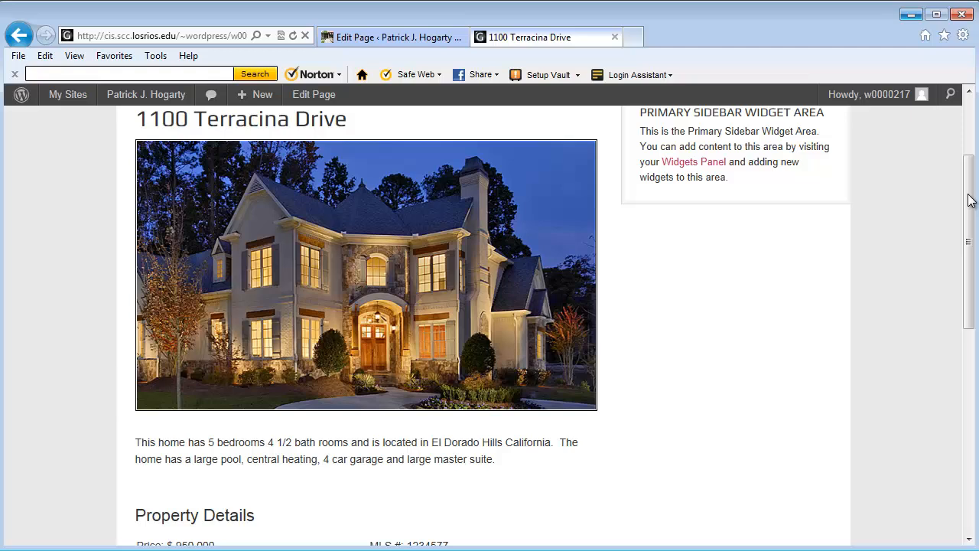
drag(968, 200, 972, 219)
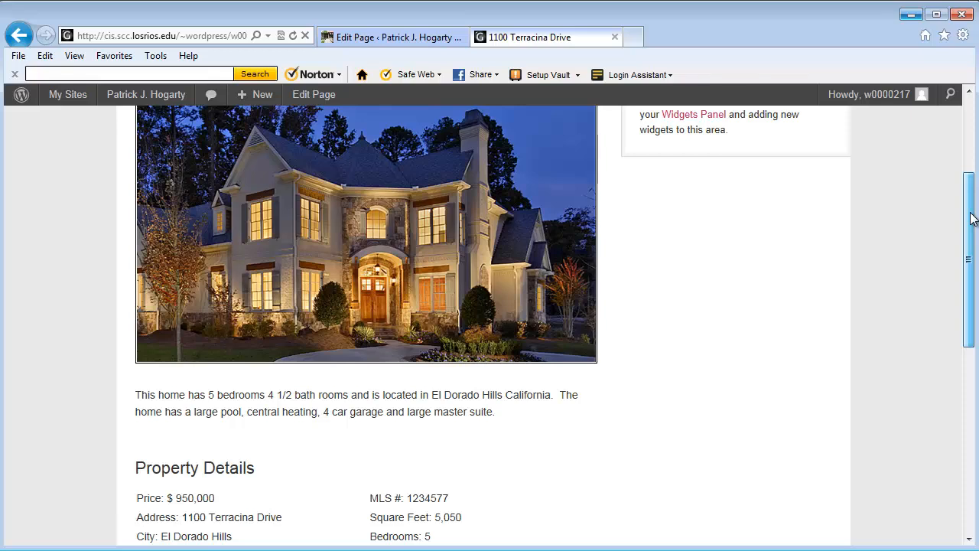
drag(972, 218, 971, 197)
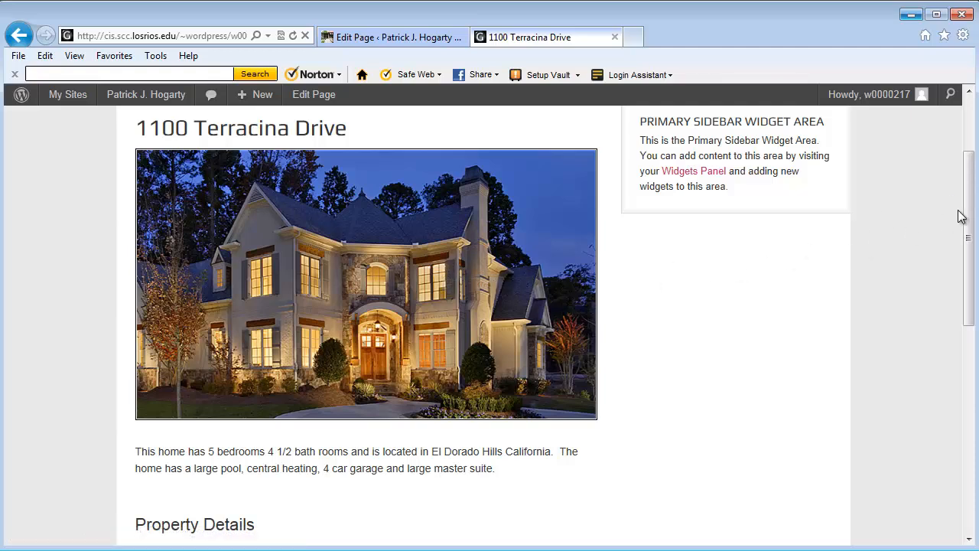
drag(970, 208, 968, 171)
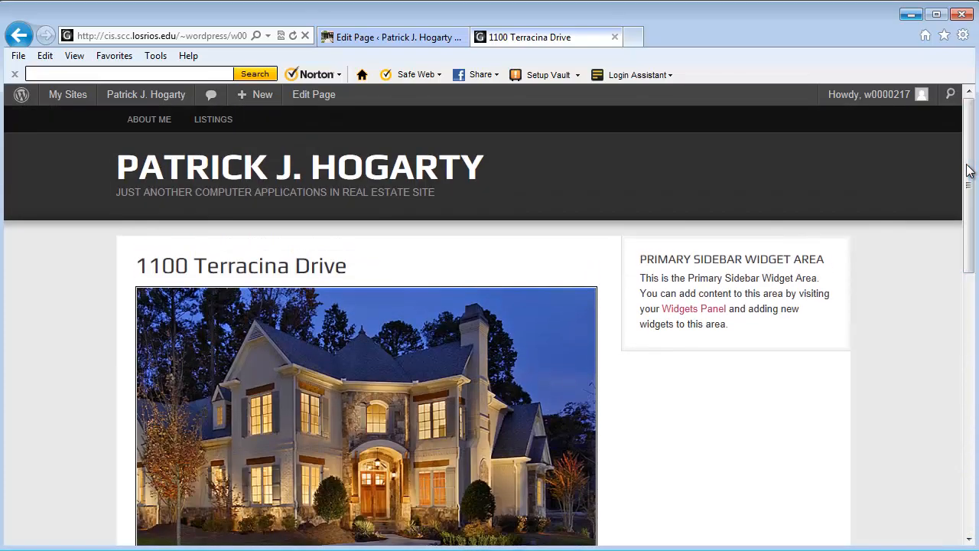